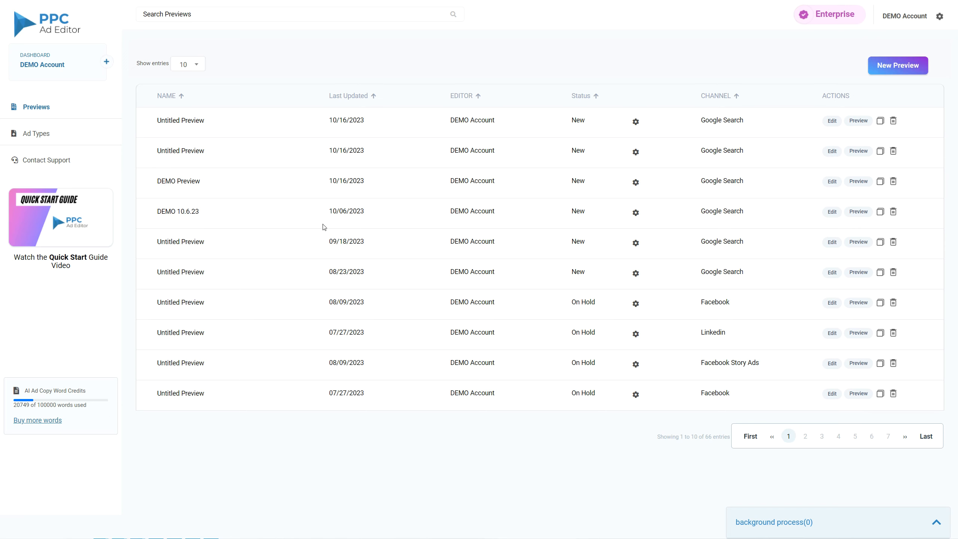
- Open the DEMO Preview and look at Example Campaign 2, returning to Example Campaign 1
click(192, 182)
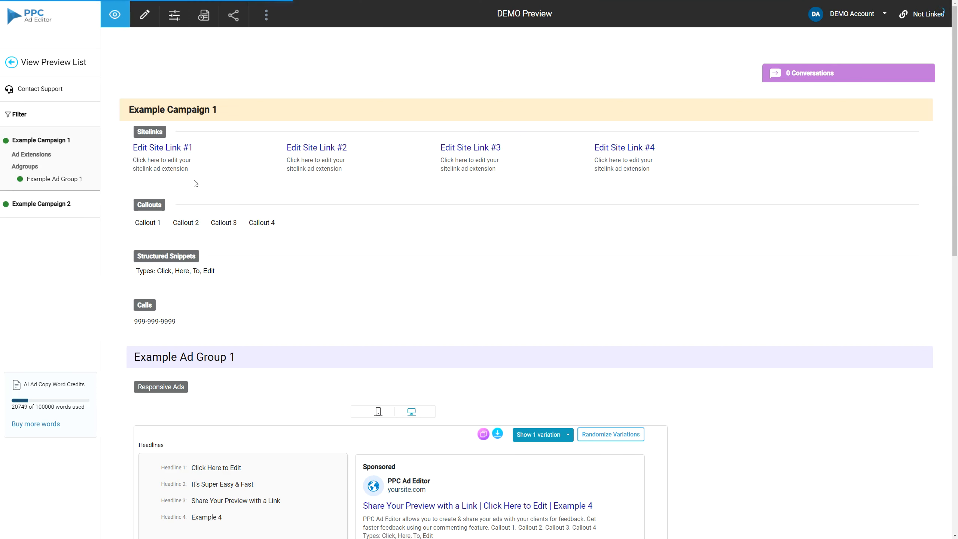
click(48, 142)
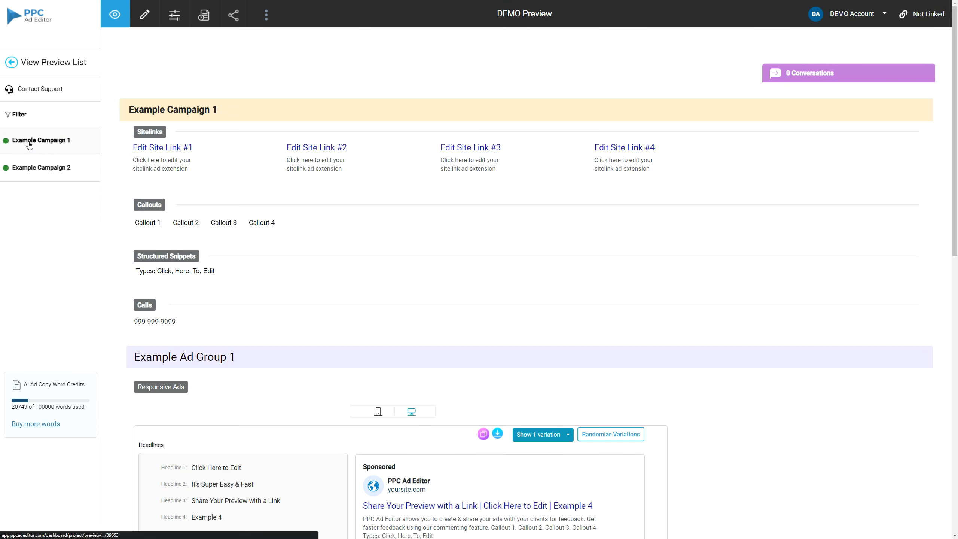
click(46, 173)
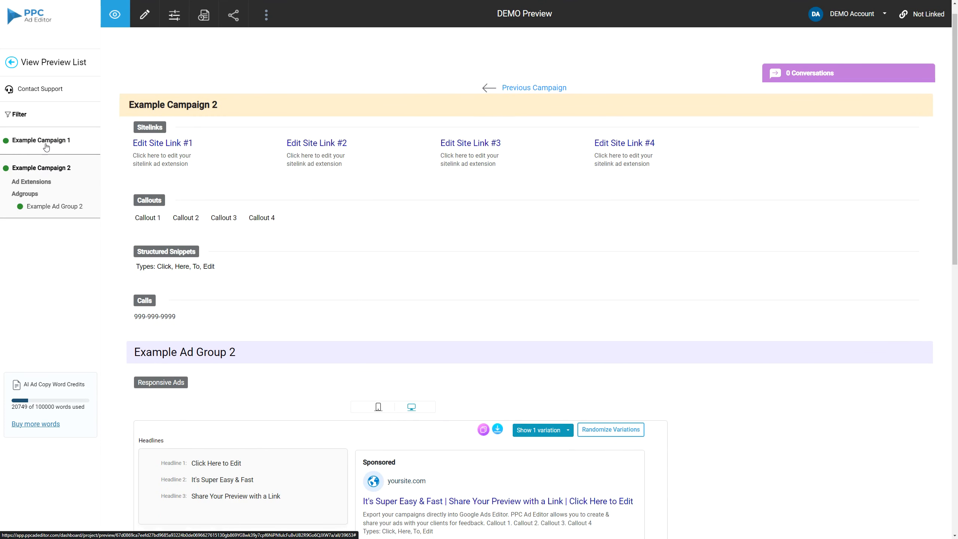
click(49, 168)
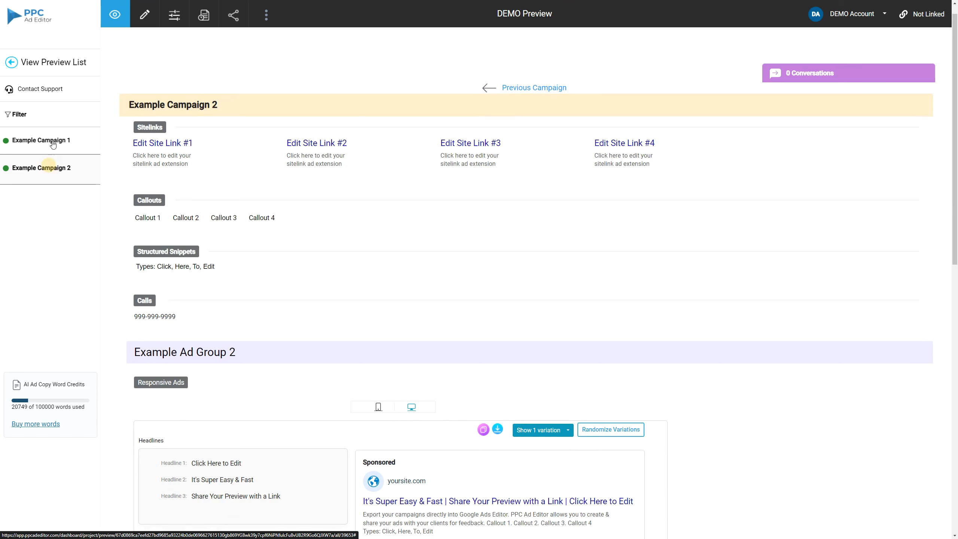
click(51, 145)
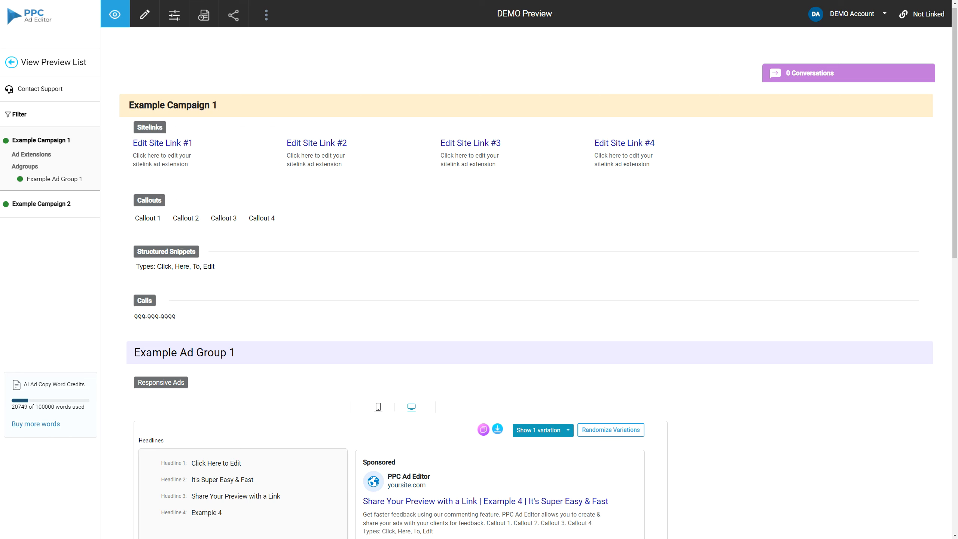
- Examine Example Campaign 1's sitelinks, callouts, snippets and call extension, and the responsive ad in Example Ad Group 1
scroll(284, 274, down, 1)
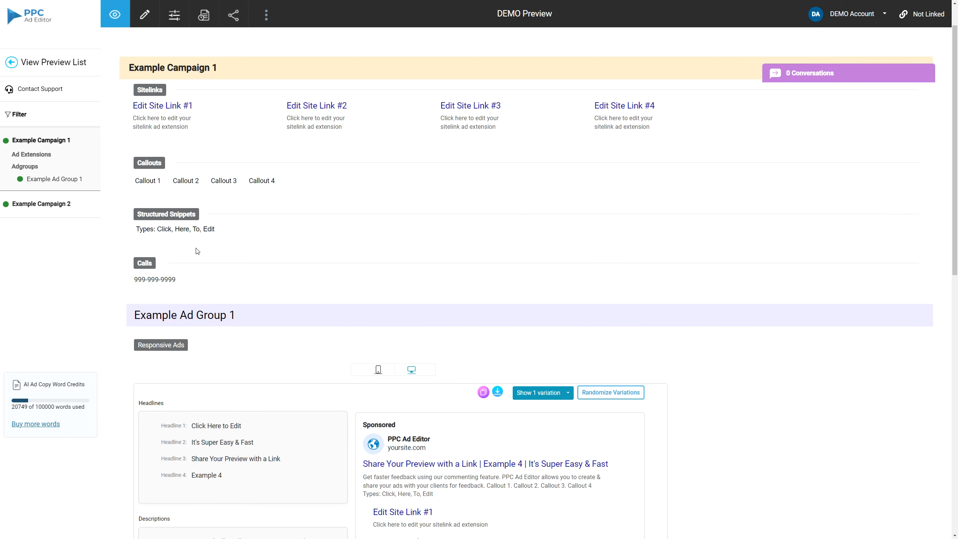
scroll(310, 212, down, 5)
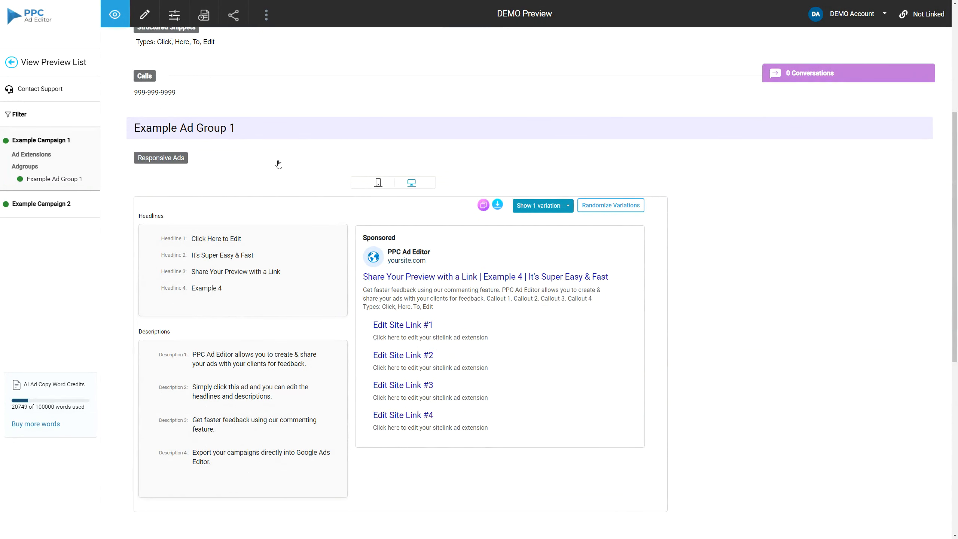
scroll(279, 165, down, 1)
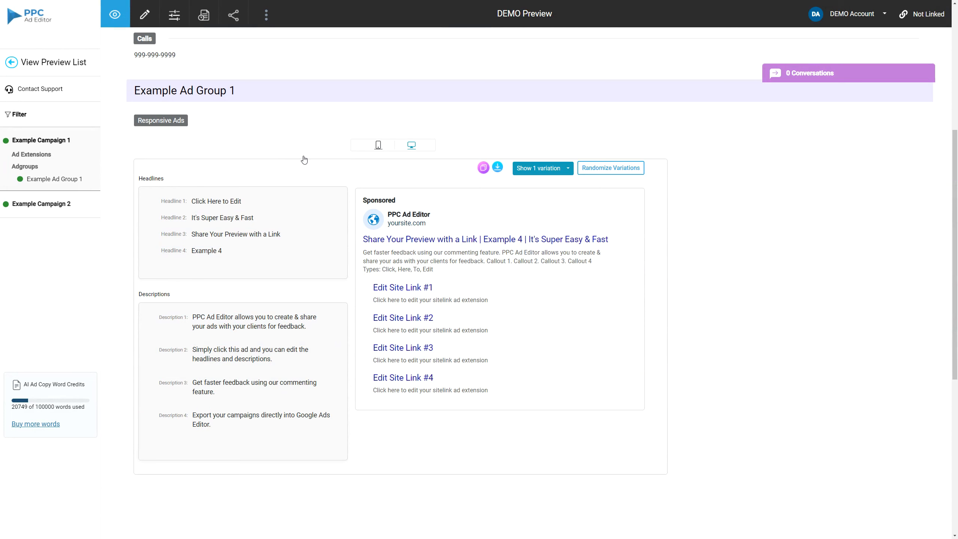
scroll(301, 147, down, 1)
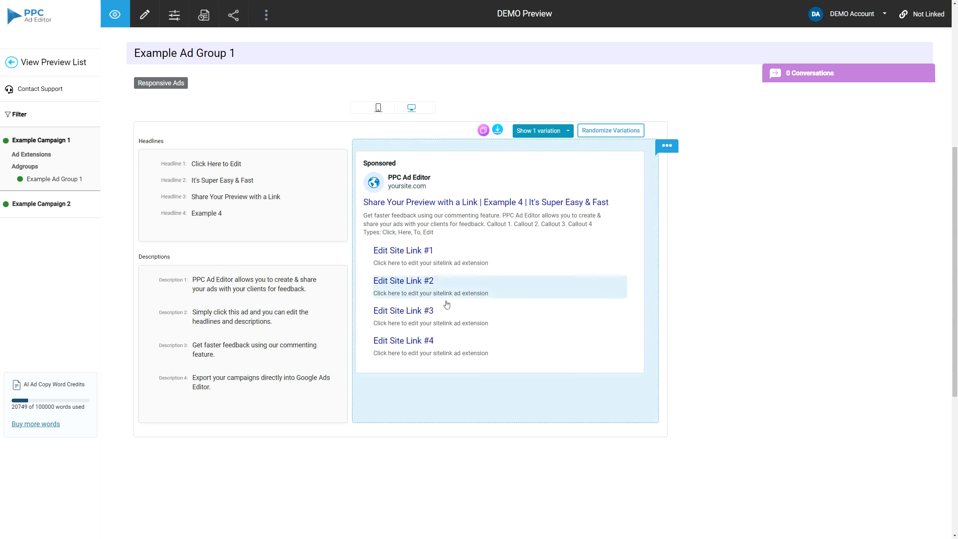
scroll(421, 286, up, 7)
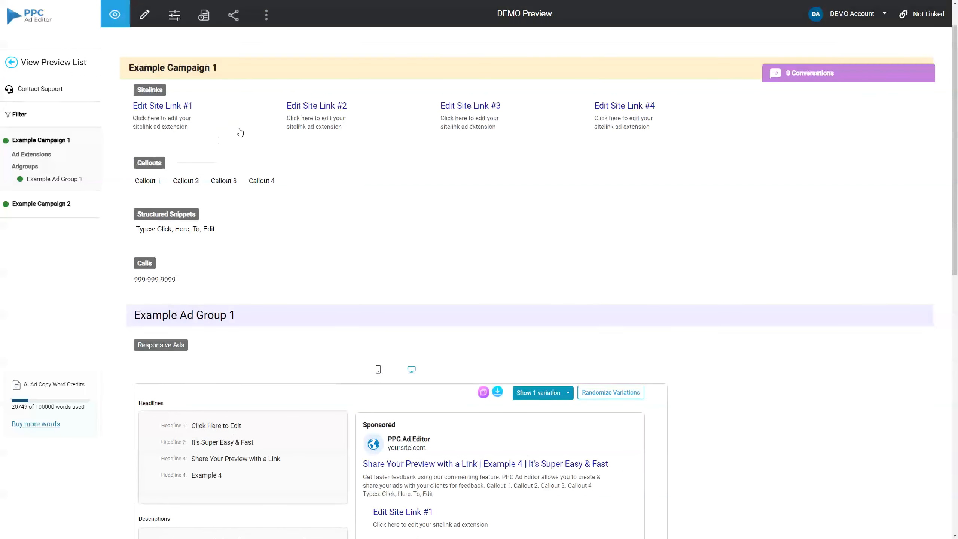
scroll(402, 294, down, 1)
scroll(292, 188, up, 1)
scroll(342, 288, down, 6)
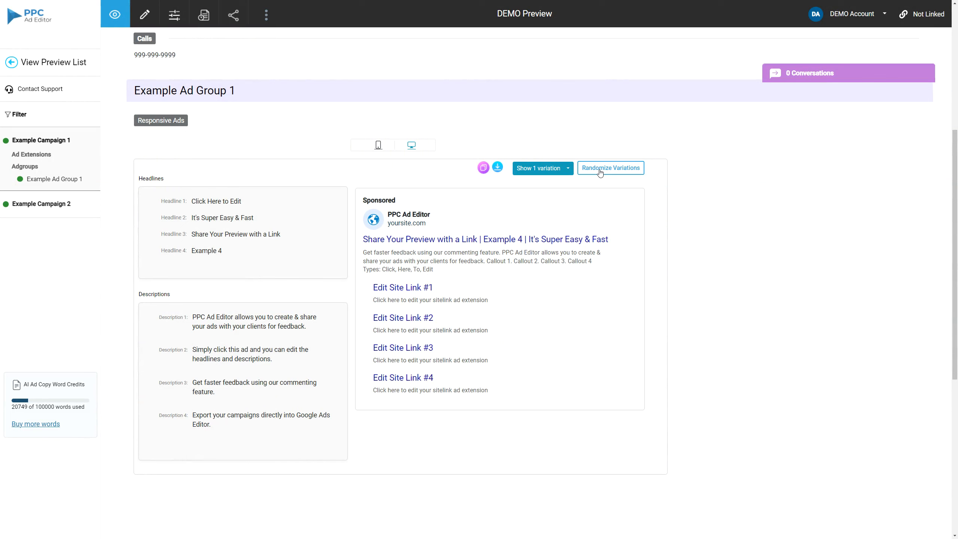
- Randomize the responsive ad's variation several times to see different headline and description combinations in Example Ad Group 1
click(600, 171)
click(600, 172)
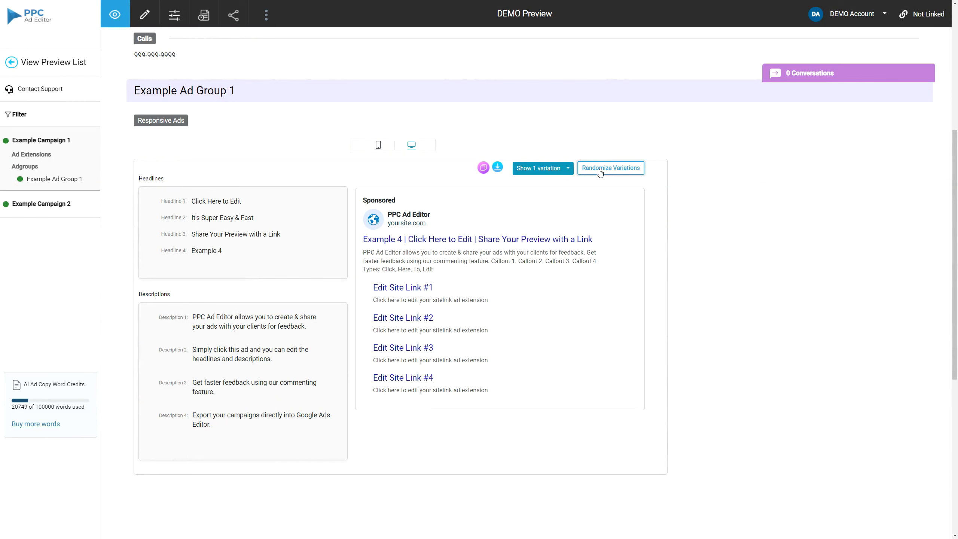
click(600, 172)
click(599, 172)
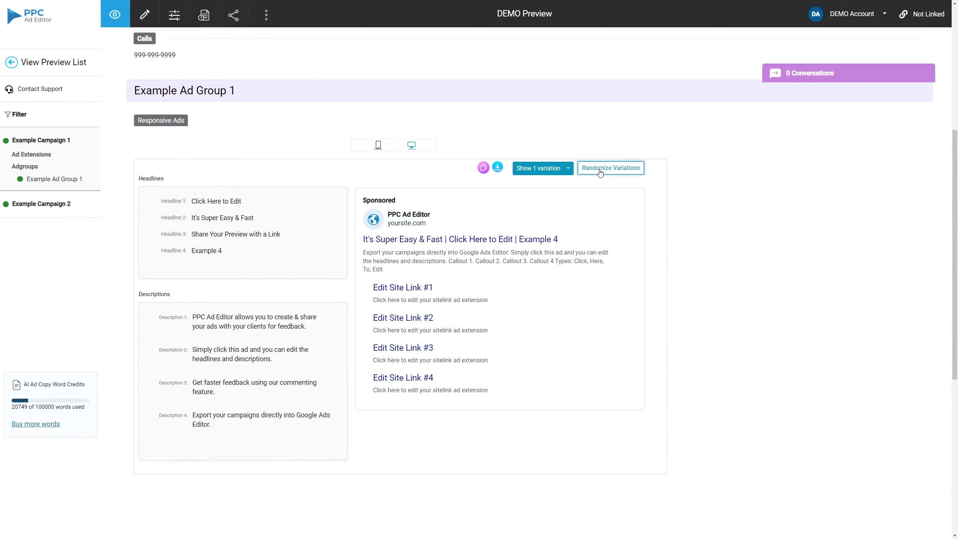
click(599, 172)
scroll(737, 329, up, 1)
scroll(737, 329, down, 1)
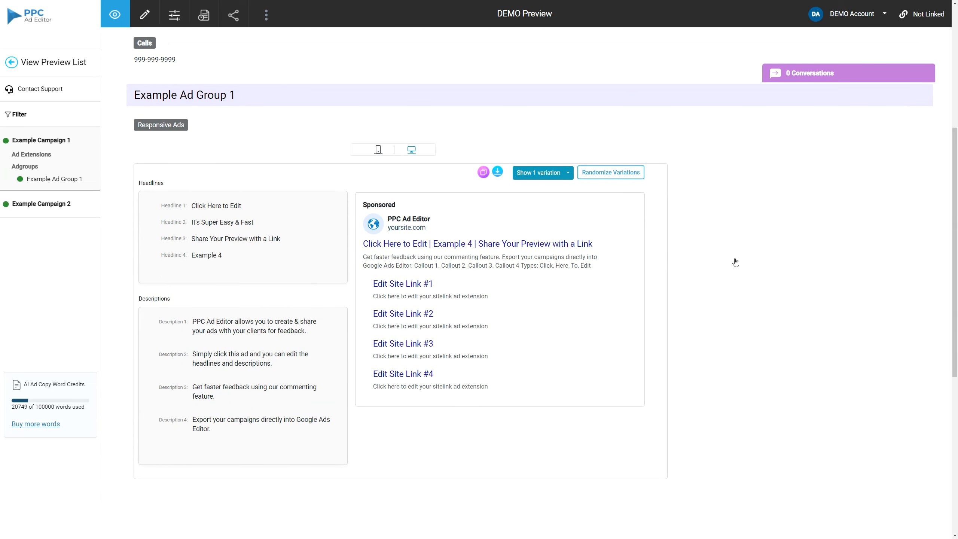
- Download the responsive ad preview as a PNG image
click(497, 173)
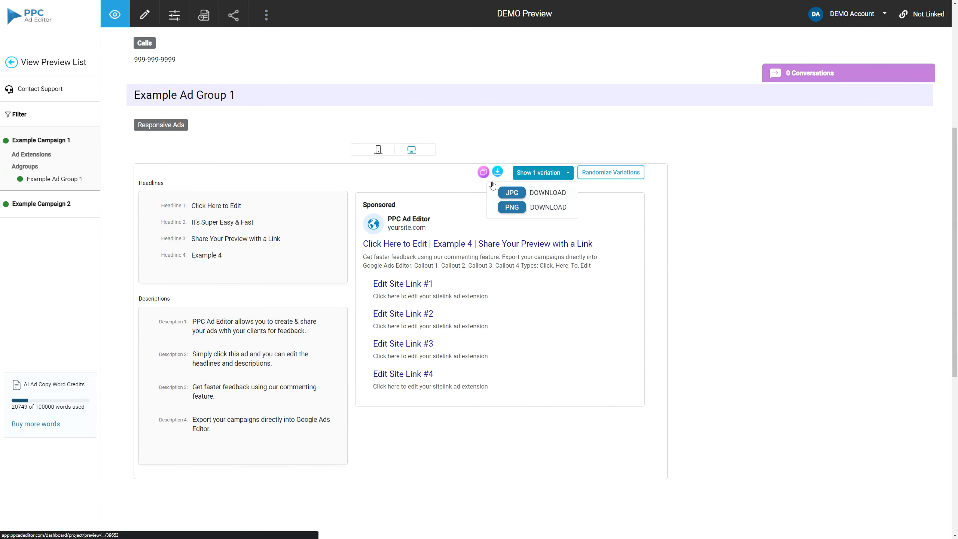
click(513, 208)
click(786, 235)
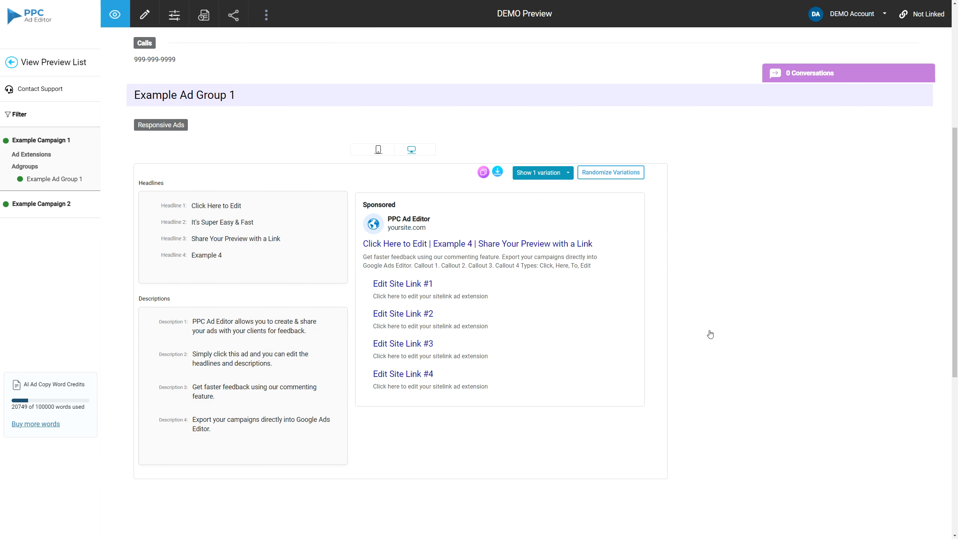
- Add a fifth headline reading "Example 5" to the responsive ad in Example Ad Group 1 and save the update
click(529, 289)
scroll(250, 219, down, 3)
click(300, 183)
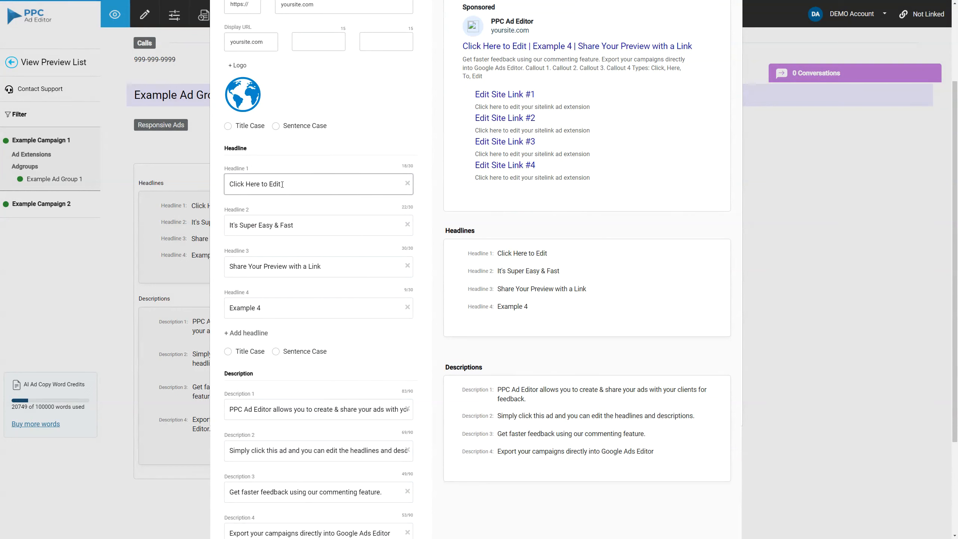
click(243, 333)
click(262, 345)
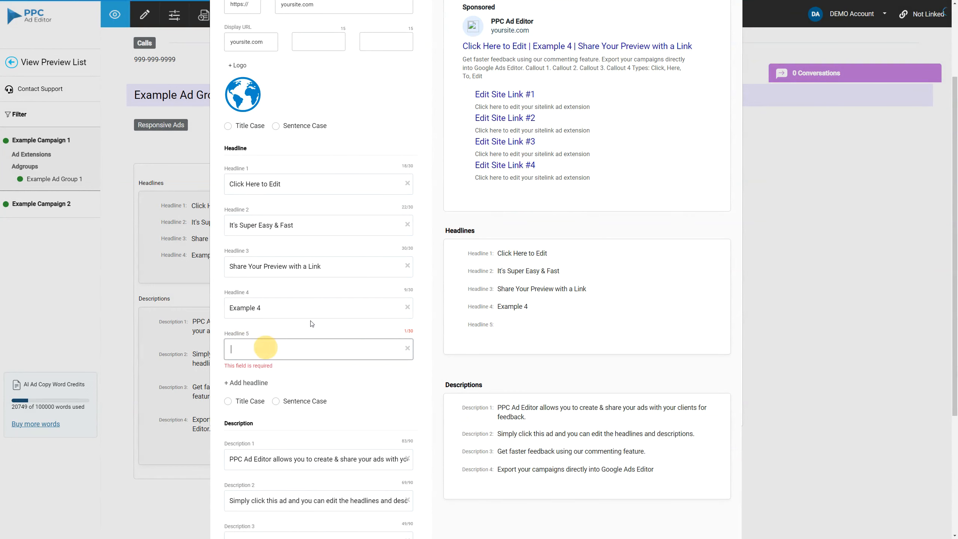
text(Example )
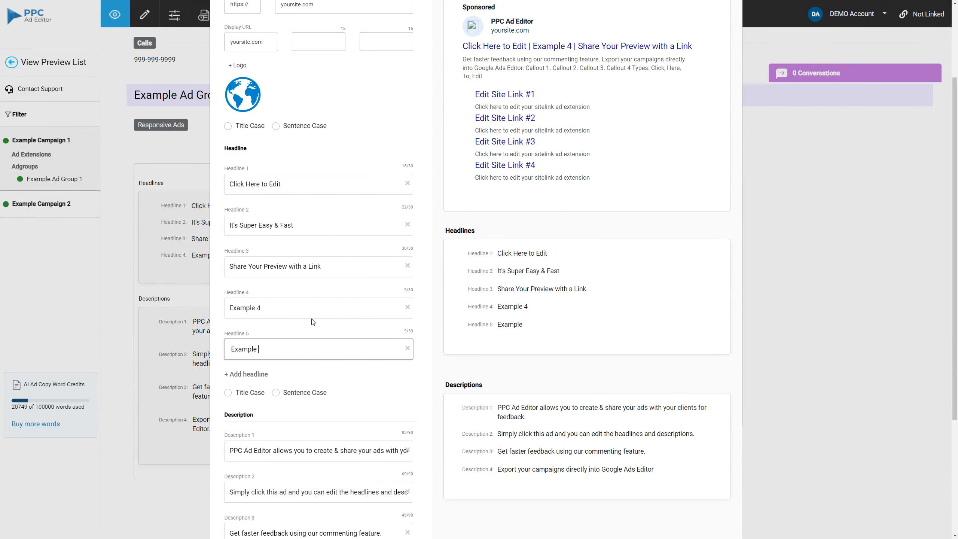
text(5)
scroll(317, 313, down, 5)
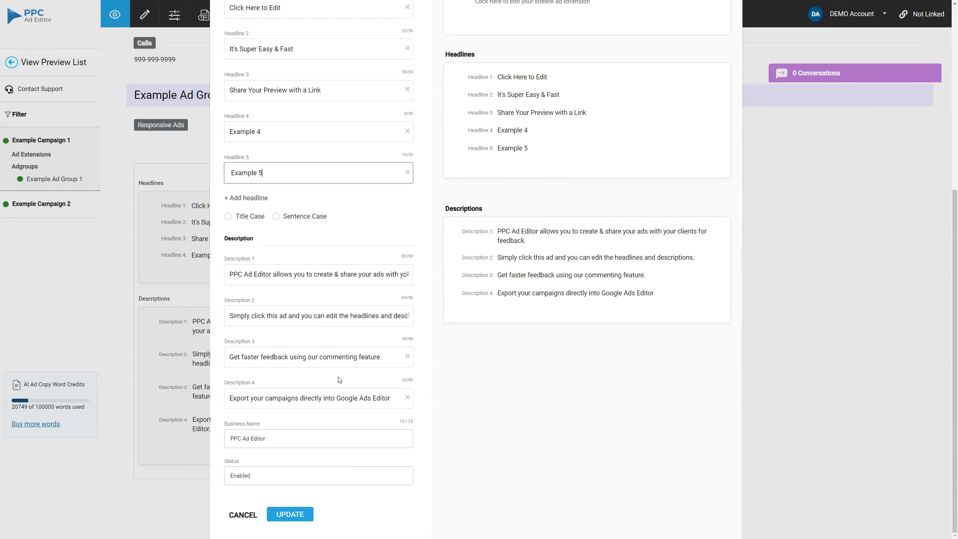
click(282, 514)
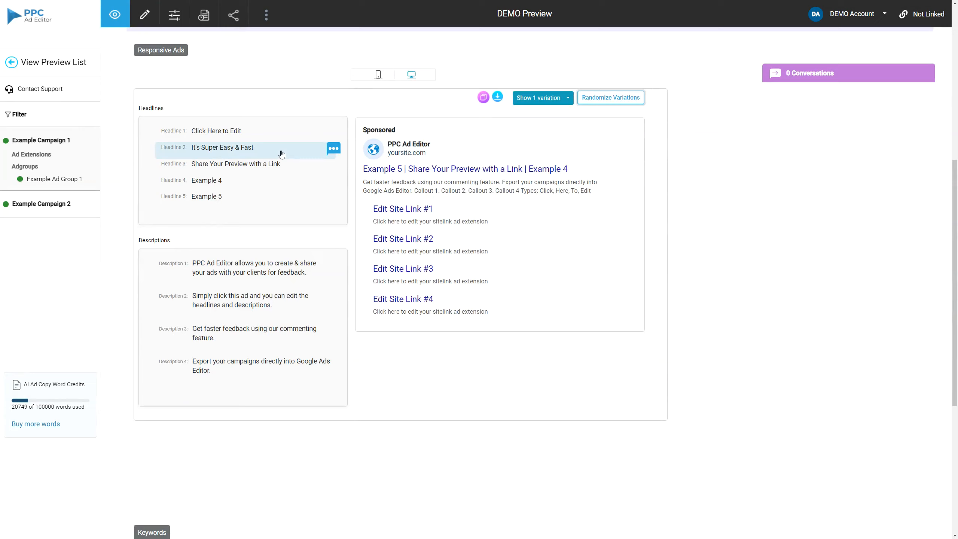
- Review the ad group's keywords and view the second keyword's edit form, leaving it without changes
scroll(280, 271, down, 6)
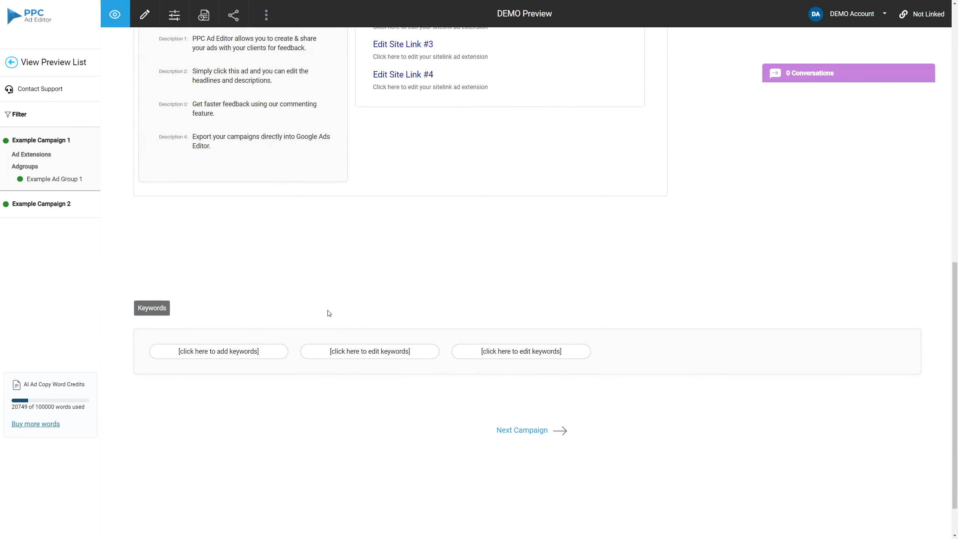
scroll(354, 192, up, 5)
scroll(278, 192, down, 6)
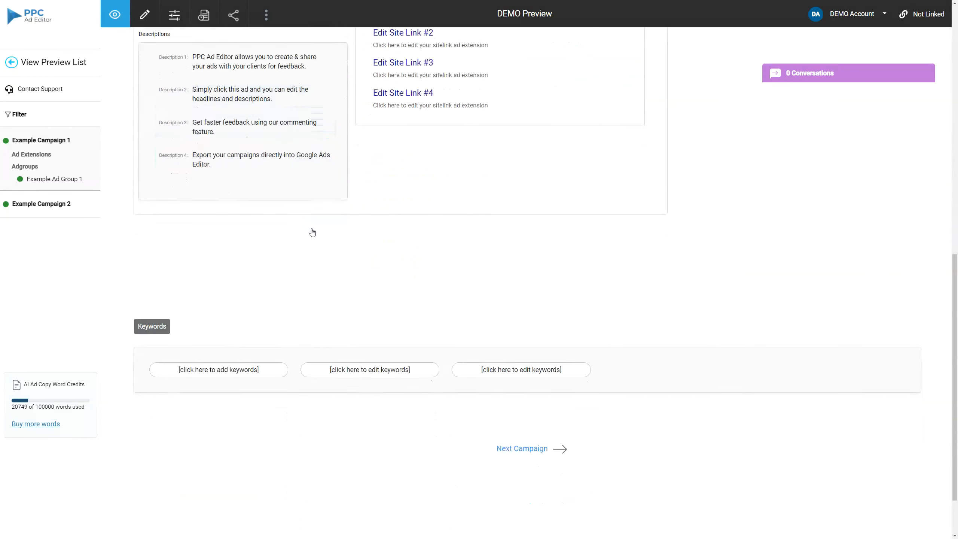
mouse_move(274, 304)
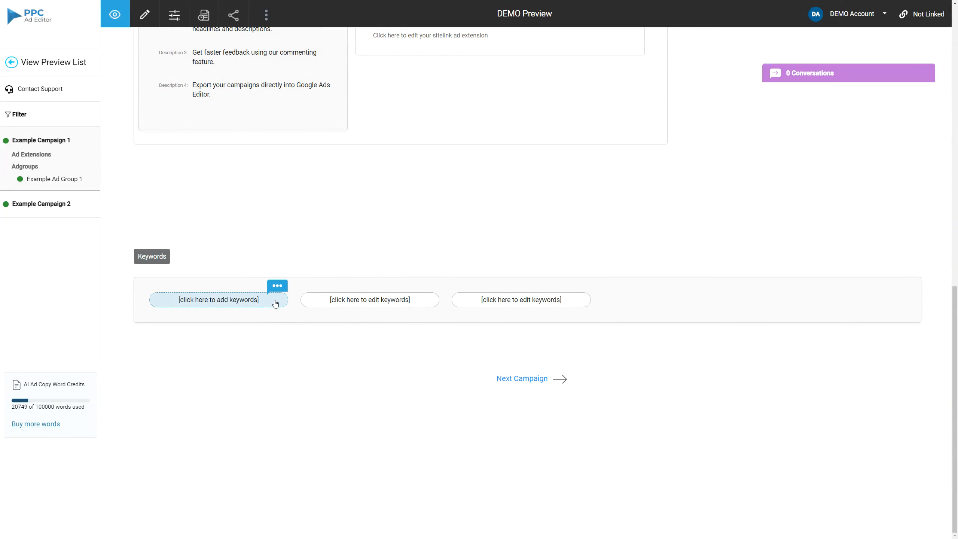
click(359, 306)
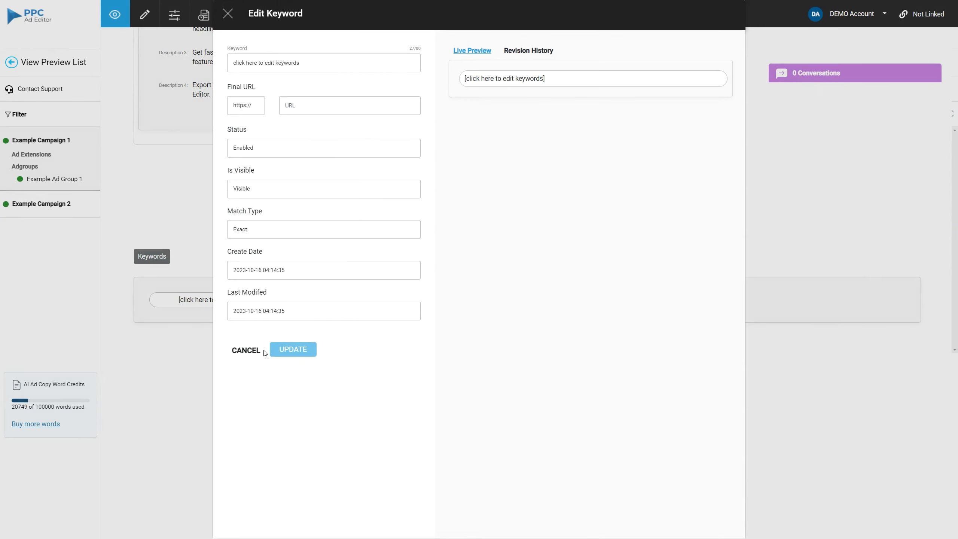
click(247, 351)
scroll(301, 331, up, 5)
scroll(316, 327, up, 10)
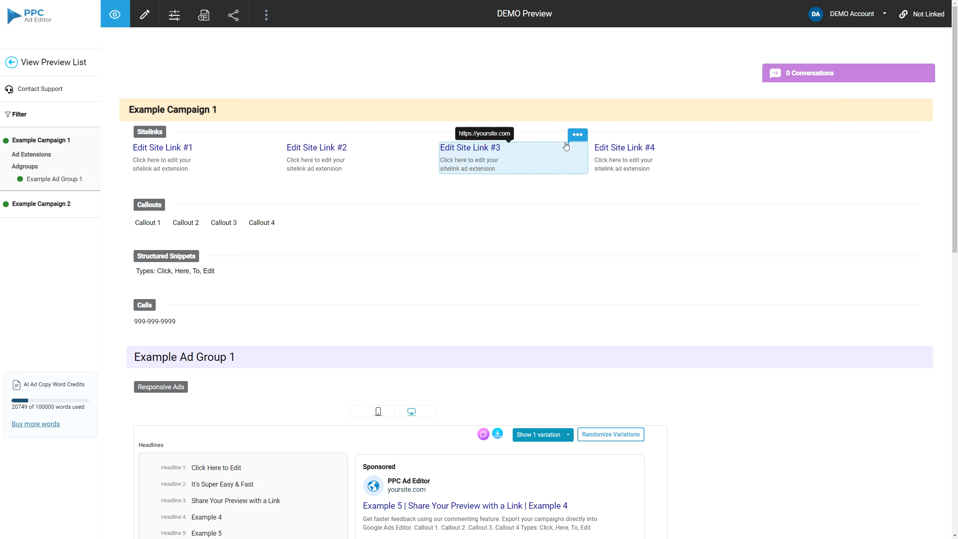
- Leave the comment "Delete this" on the Edit Site Link #3 sitelink and close the comment box
click(577, 135)
click(652, 180)
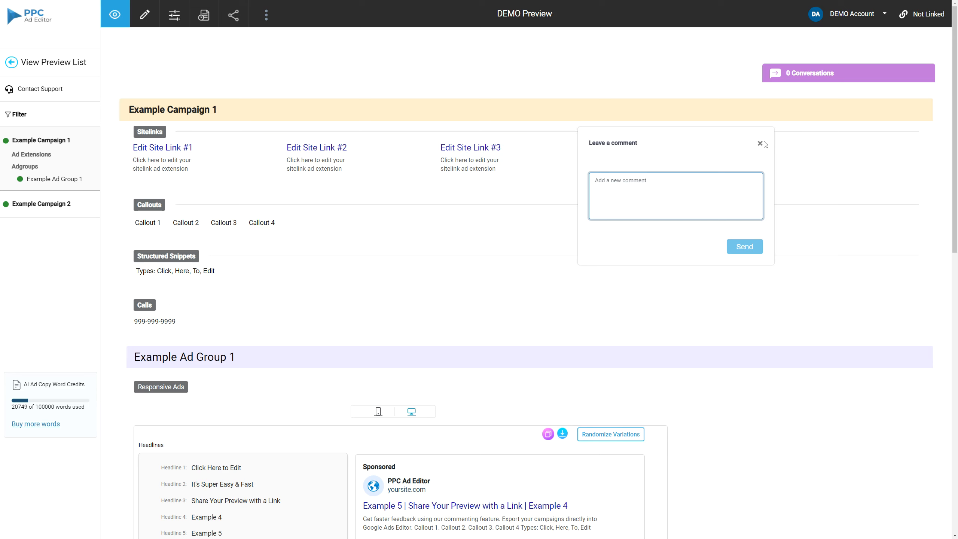
text(Delete this)
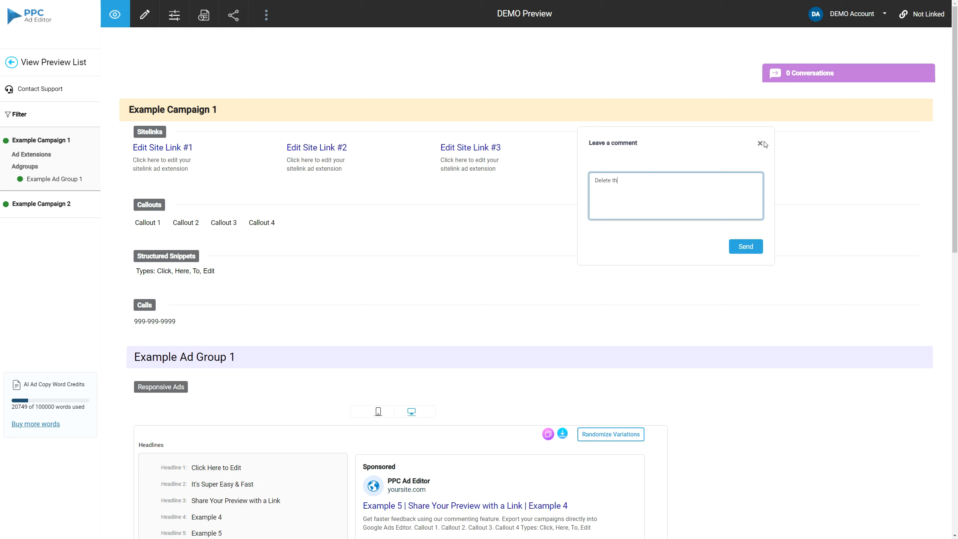
click(755, 245)
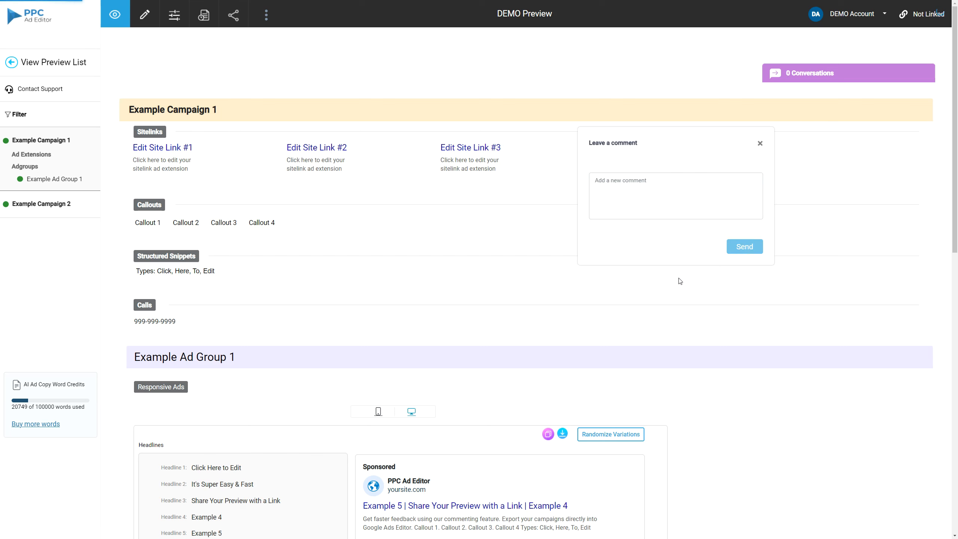
click(759, 146)
mouse_move(489, 190)
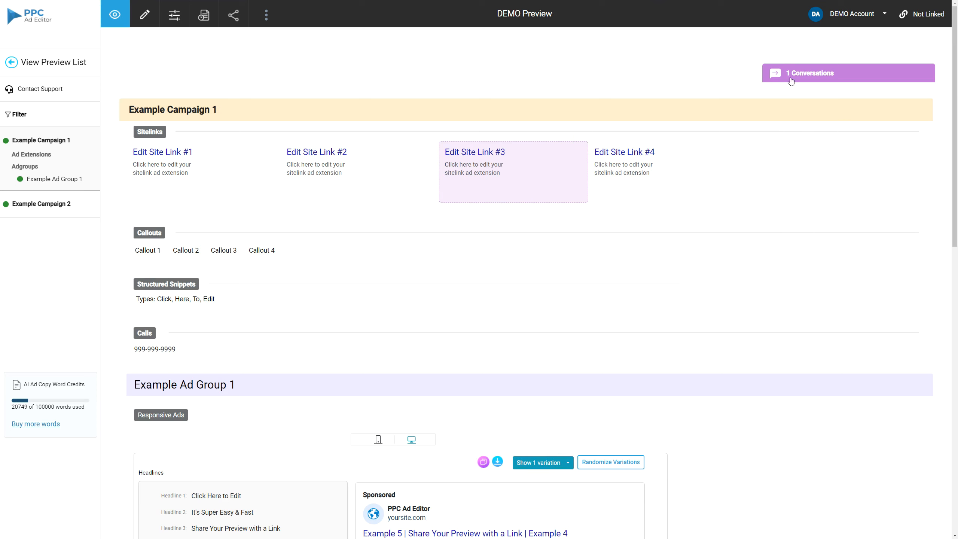
- View the comment left on the sitelink in the preview's conversations list
click(807, 74)
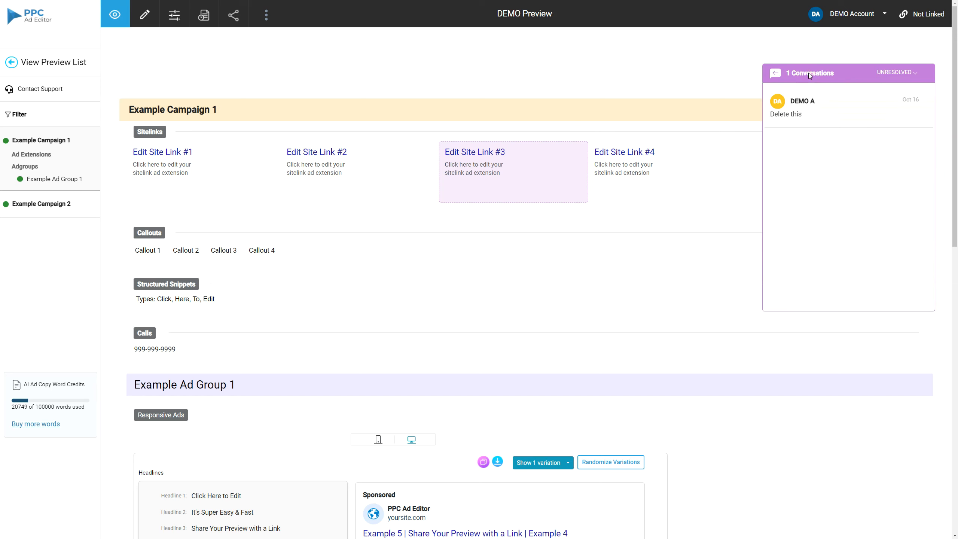
click(816, 103)
click(764, 104)
scroll(390, 141, up, 2)
- Switch the preview to edit mode and collapse the conversations list
click(142, 19)
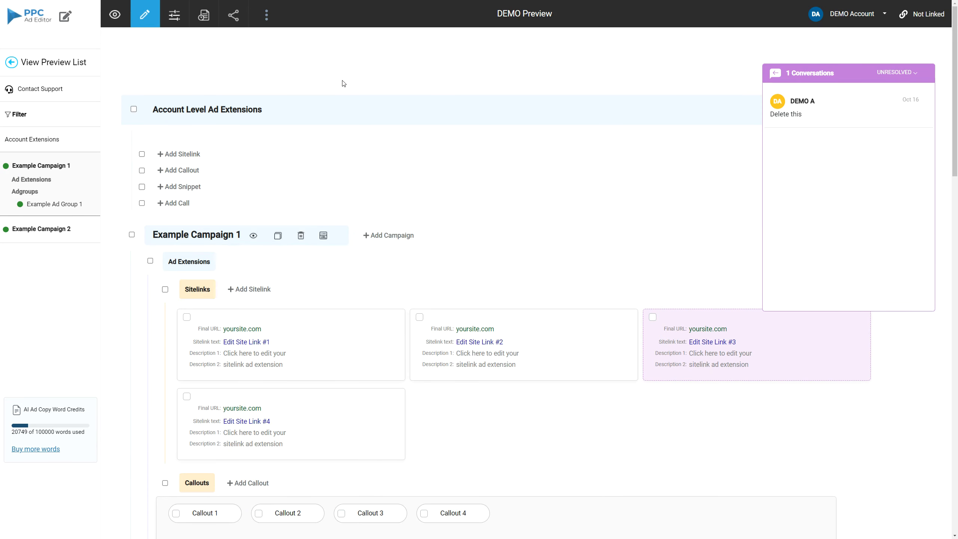
click(802, 76)
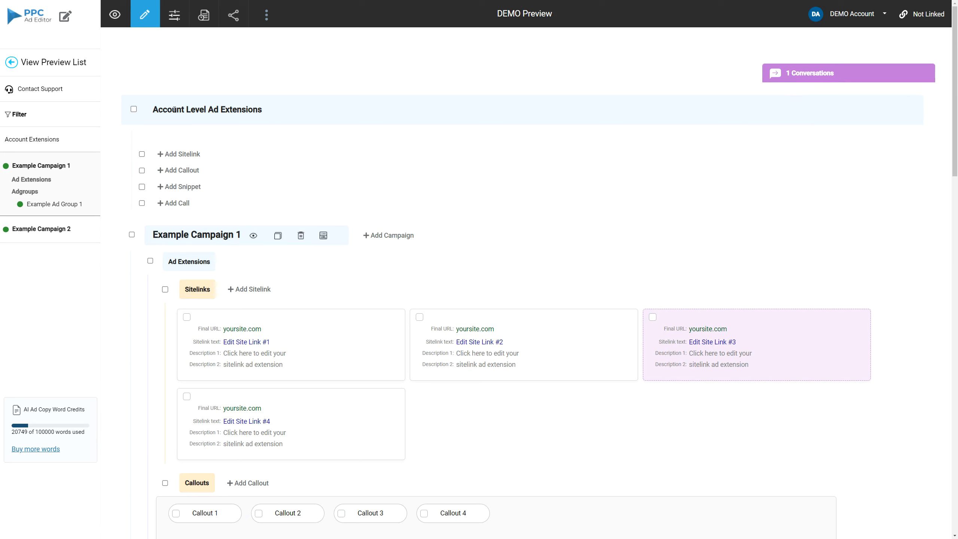
- View the actions available for the Edit Site Link #1 sitelink and dismiss them without choosing one
scroll(200, 109, down, 1)
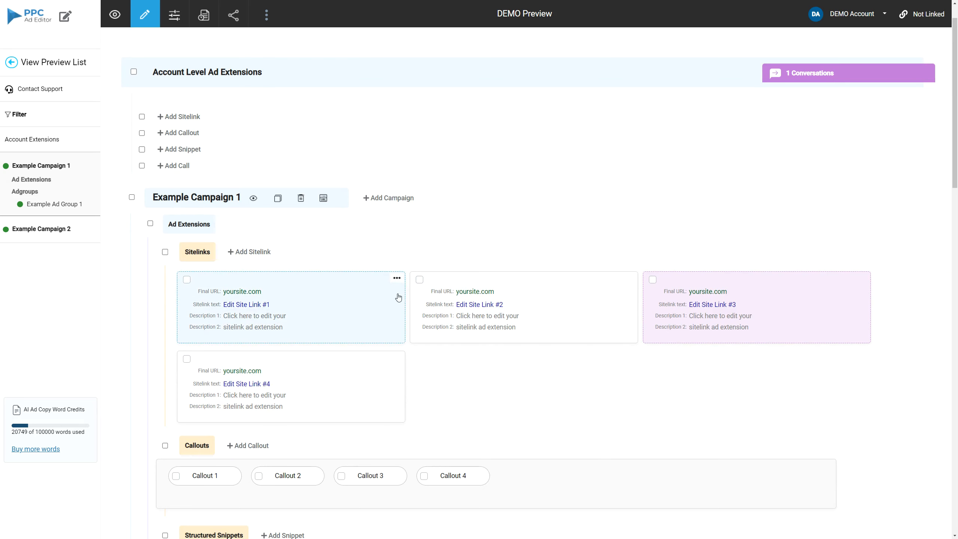
click(397, 281)
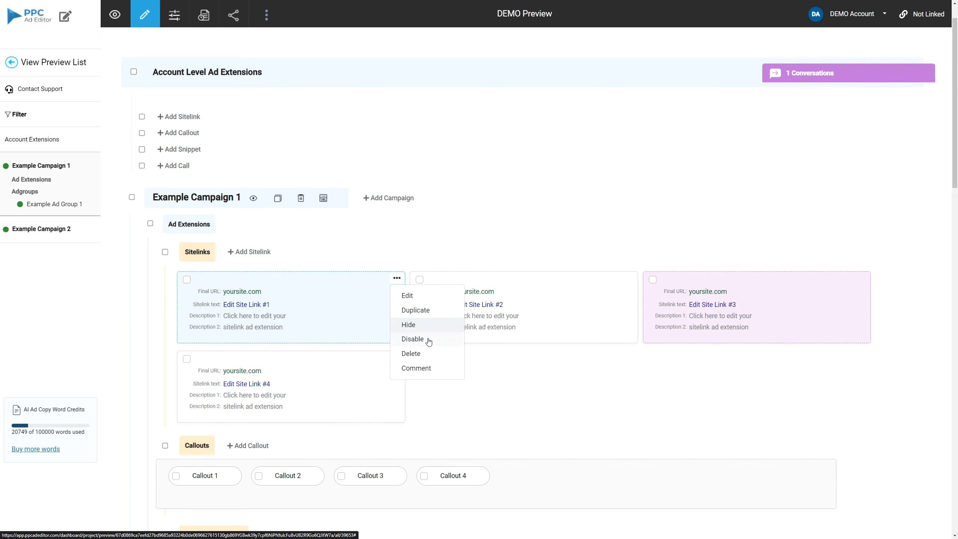
click(509, 215)
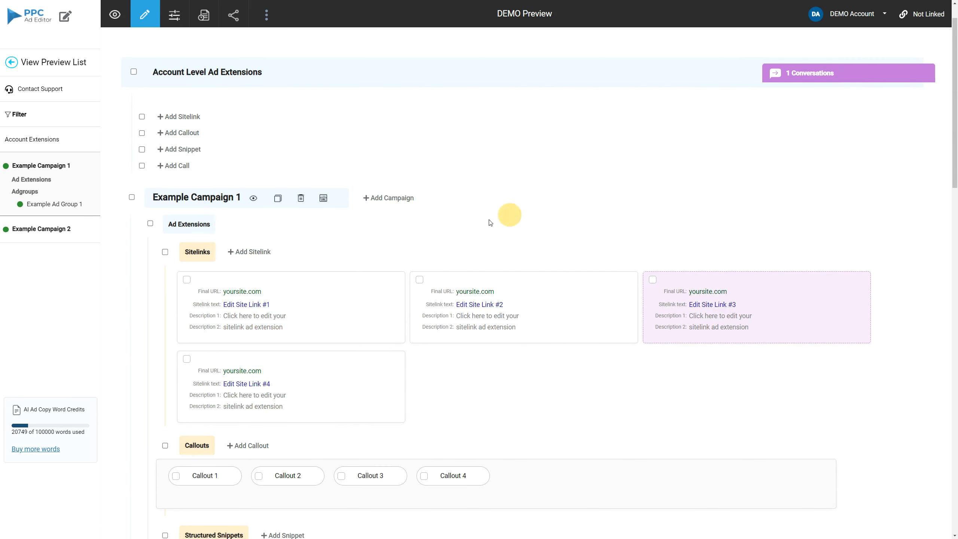
- Look through Example Campaign 1's ad extensions and the responsive ad in Example Ad Group 1
scroll(469, 226, down, 4)
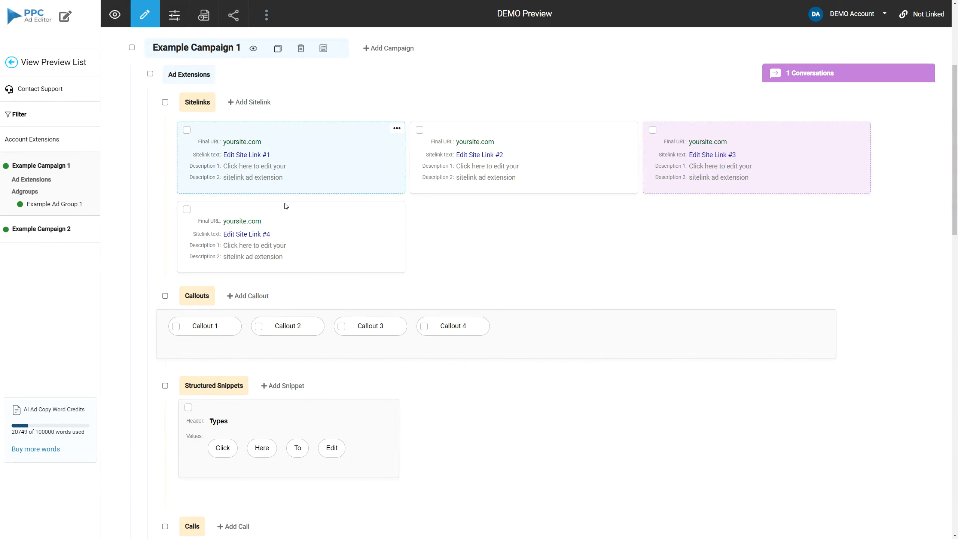
scroll(294, 226, down, 7)
scroll(301, 256, down, 4)
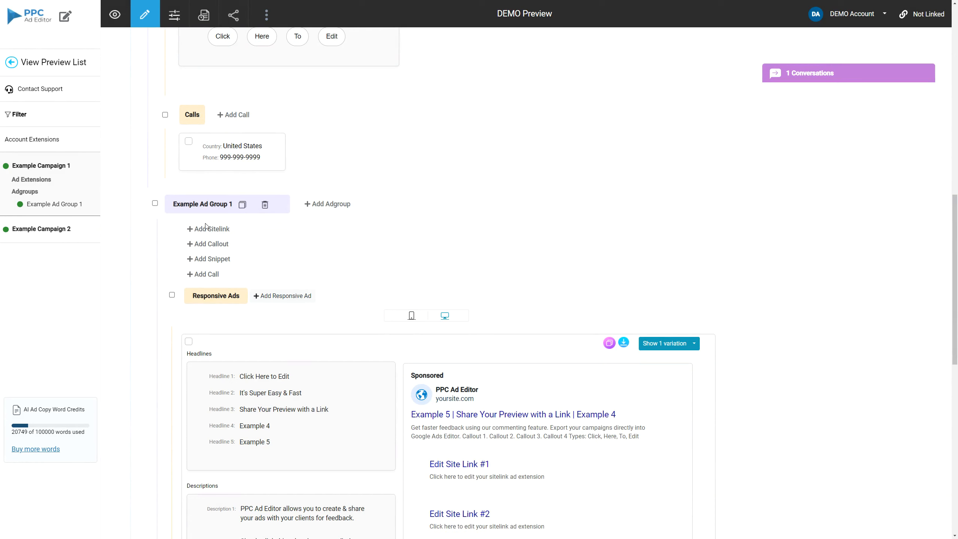
scroll(530, 268, down, 5)
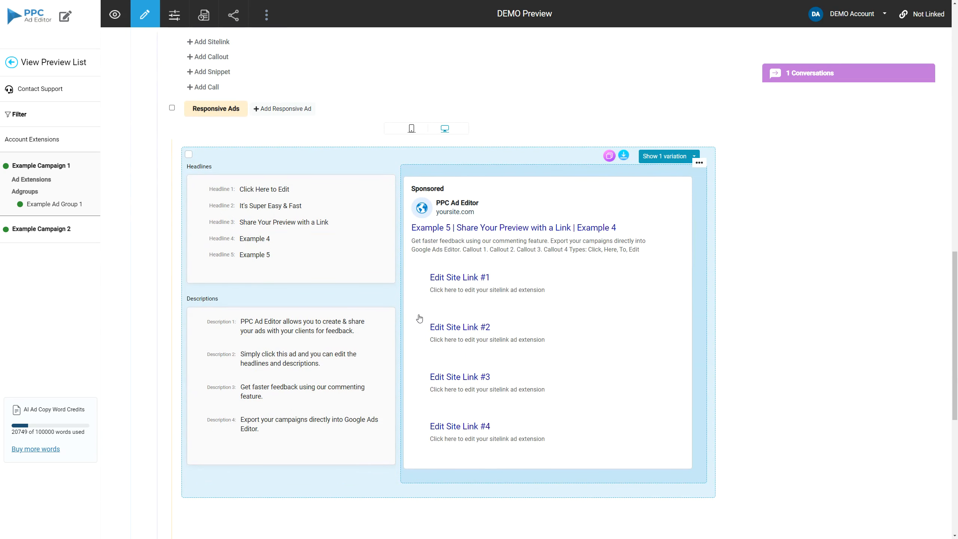
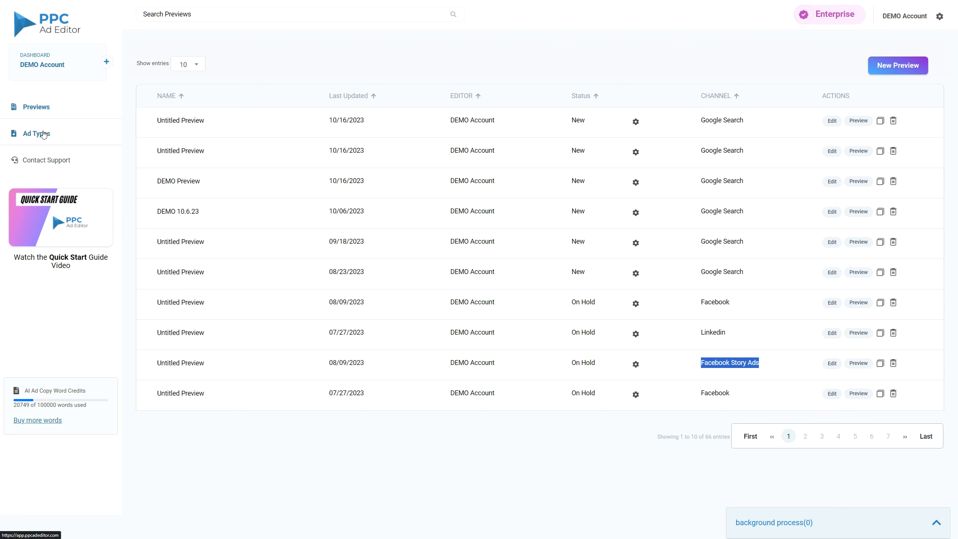
- Create a new Google Responsive Search Ad preview using demo data as the data source
click(37, 134)
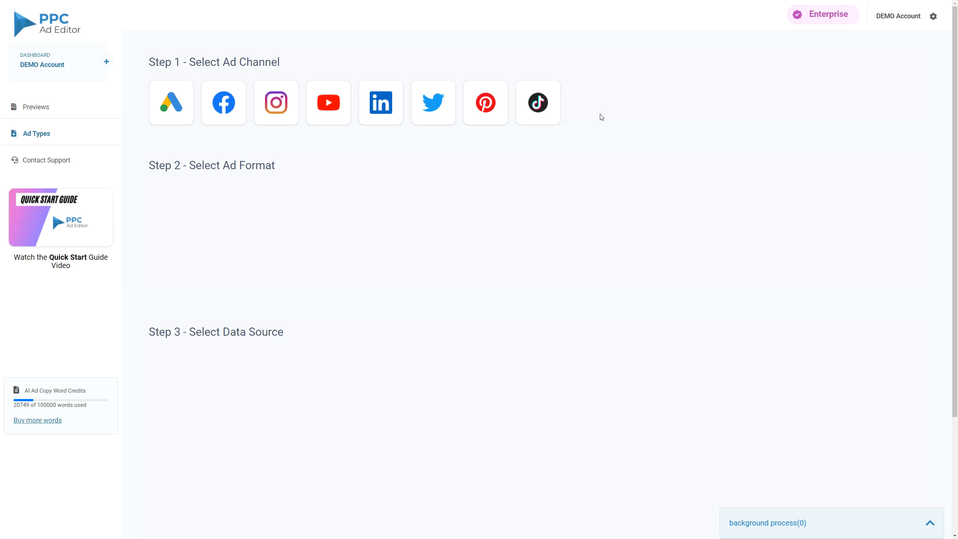
click(164, 100)
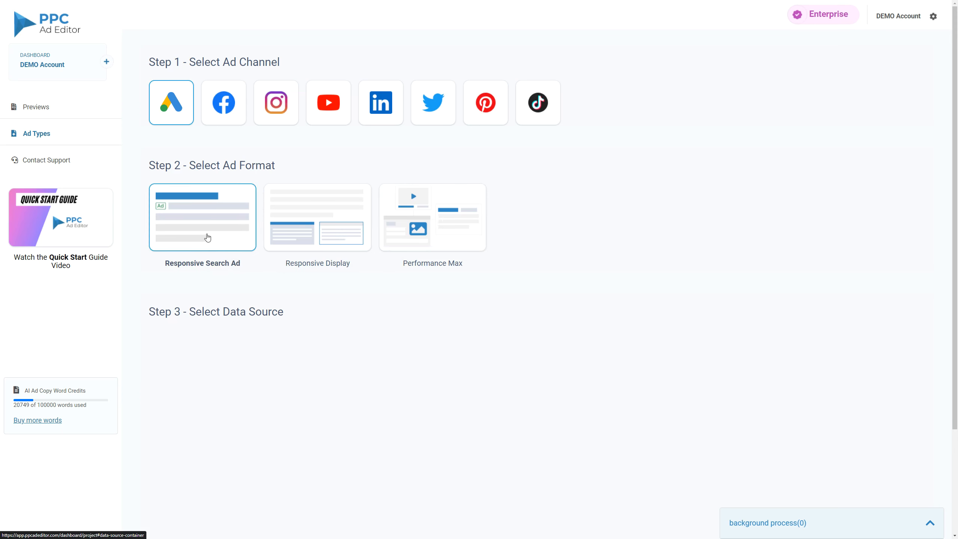
click(241, 235)
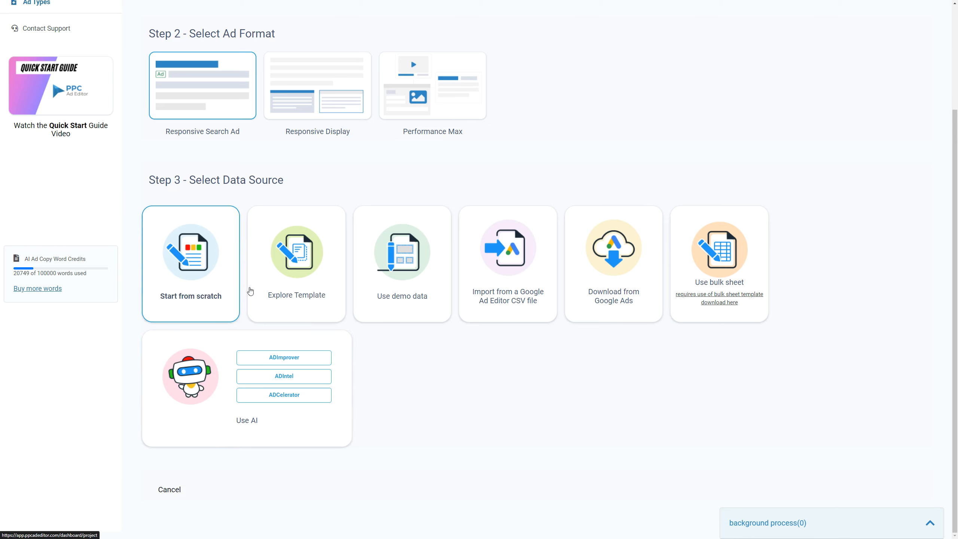
click(387, 296)
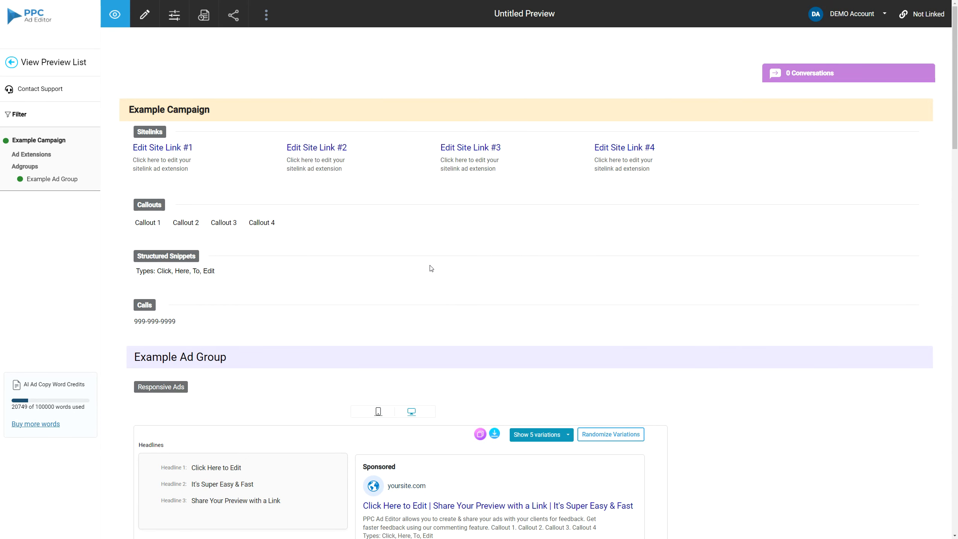
- Review the new preview's responsive ad variations and keywords, and return to the start of the ad group
scroll(431, 268, down, 5)
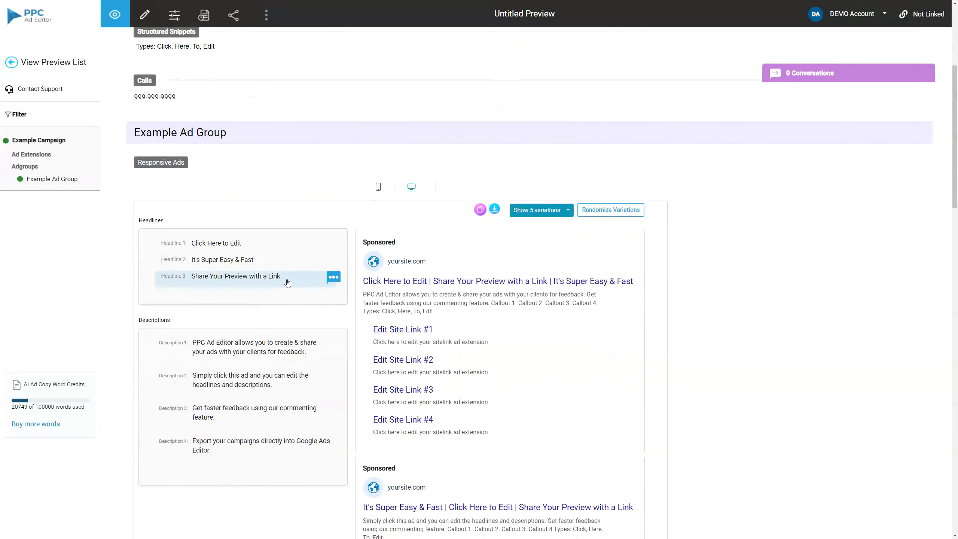
scroll(296, 285, down, 8)
scroll(288, 283, down, 20)
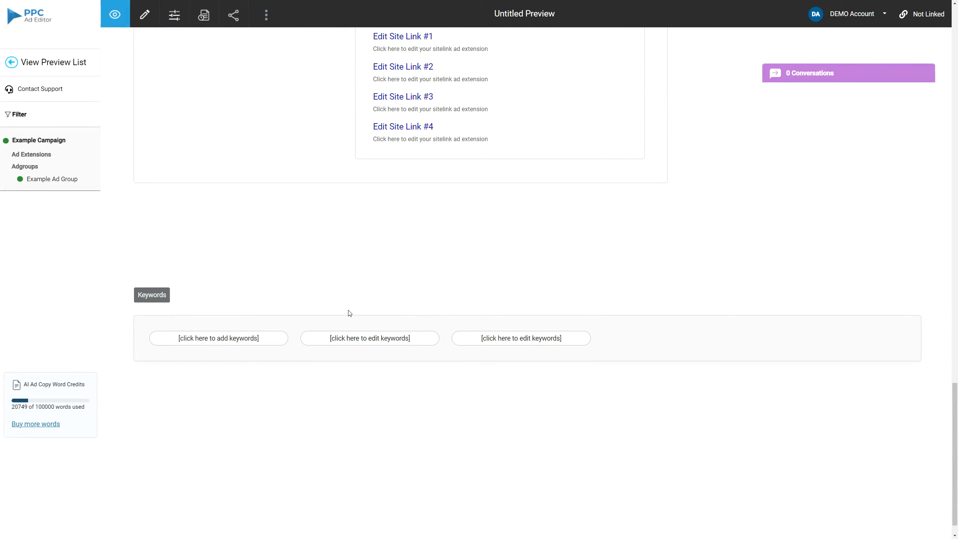
scroll(348, 314, up, 11)
scroll(347, 318, up, 15)
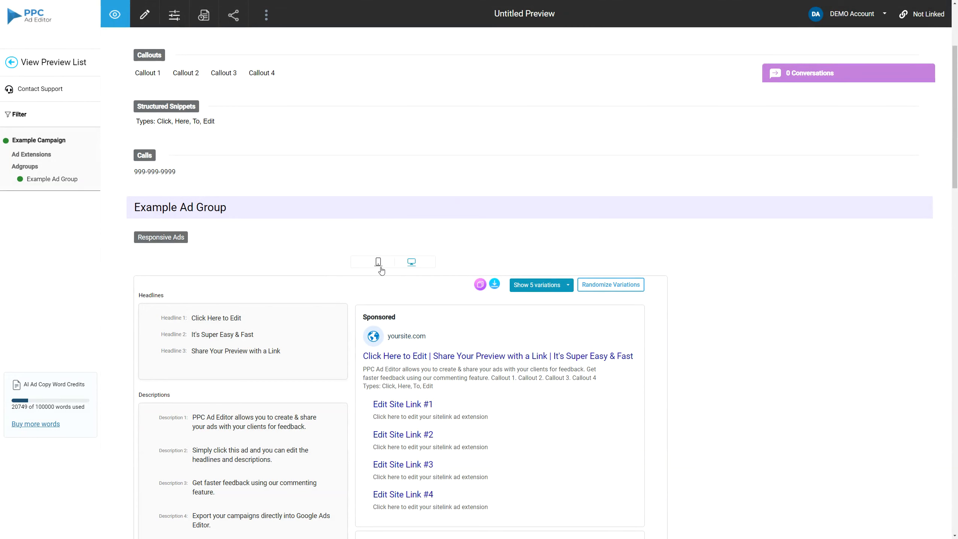
- Compare the mobile and desktop views of the responsive ad variations, ending in mobile view
click(378, 262)
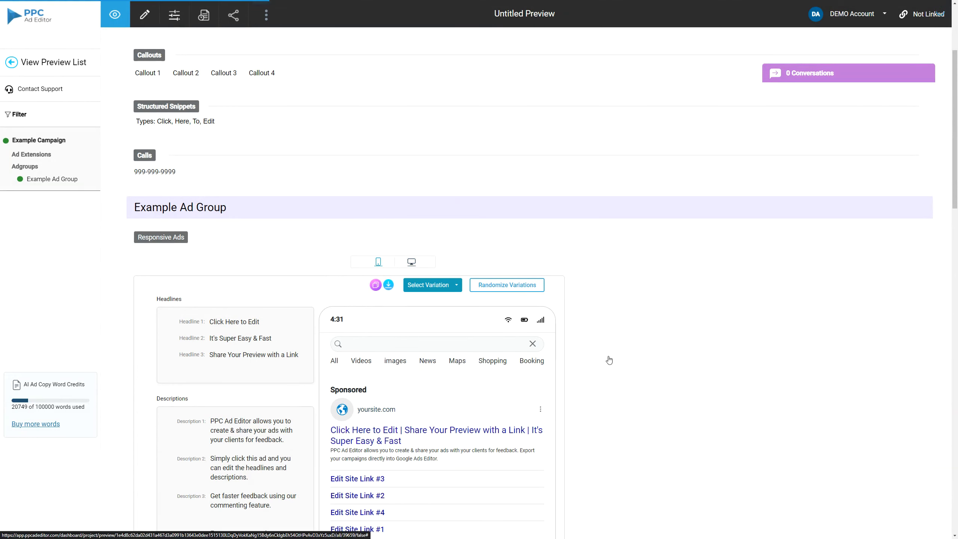
scroll(611, 360, down, 5)
scroll(611, 359, up, 7)
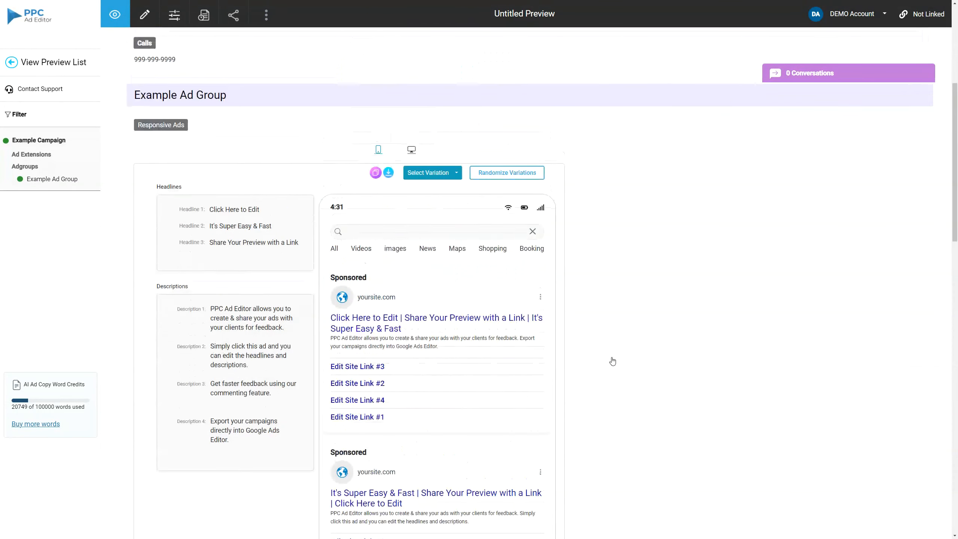
click(415, 266)
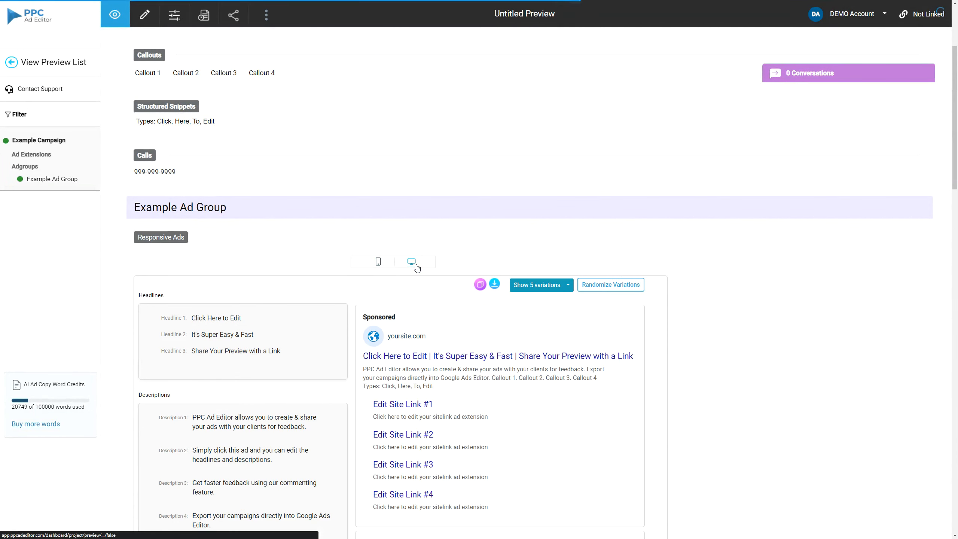
click(376, 261)
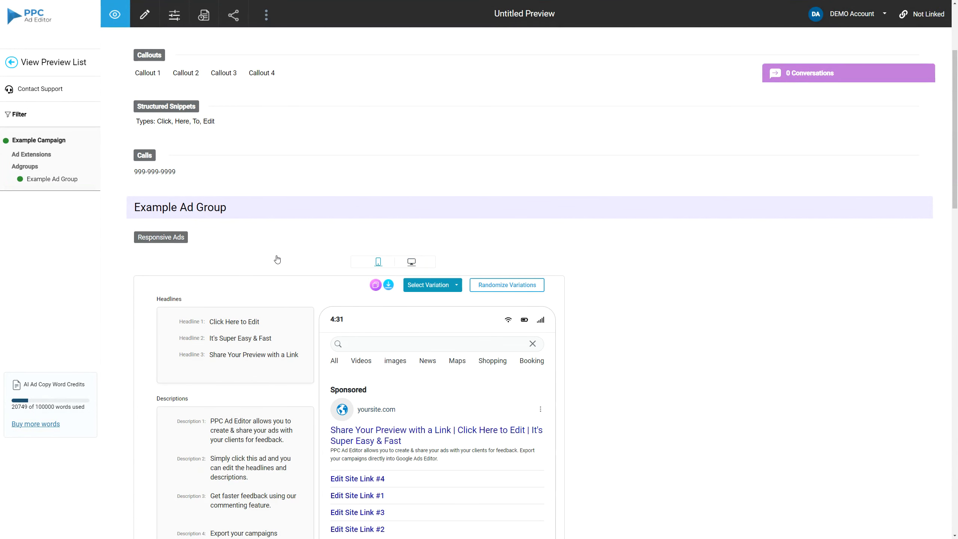
- Open the preview filters, hide all extensions, and show them again
click(18, 115)
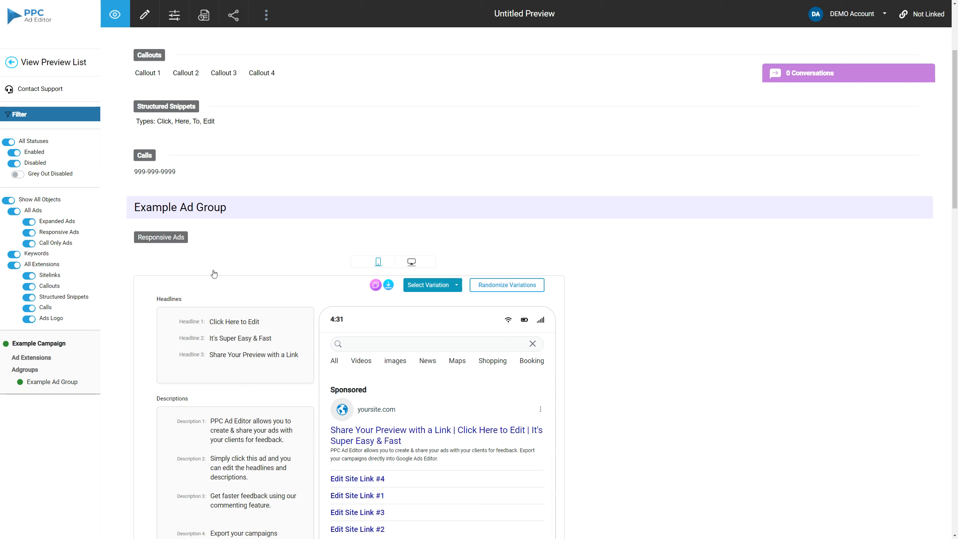
click(13, 256)
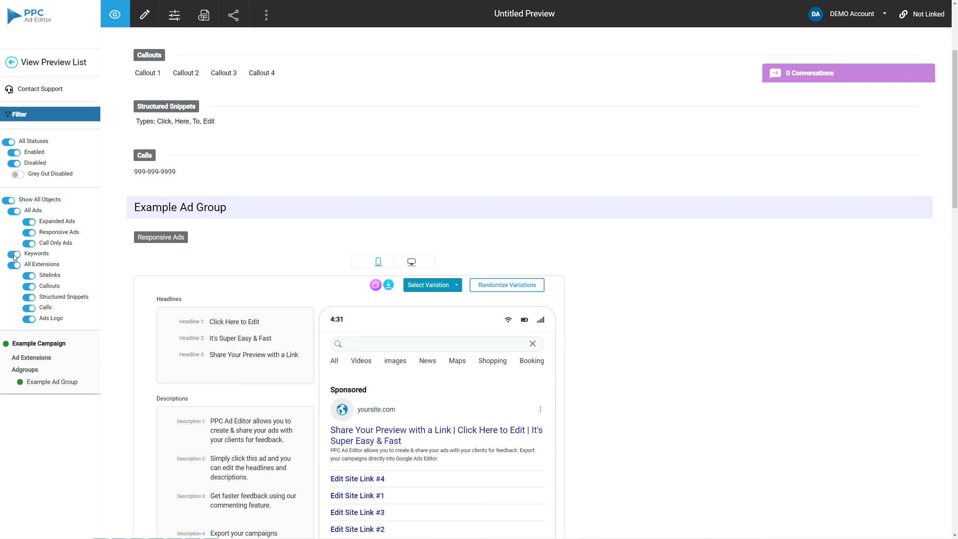
click(37, 264)
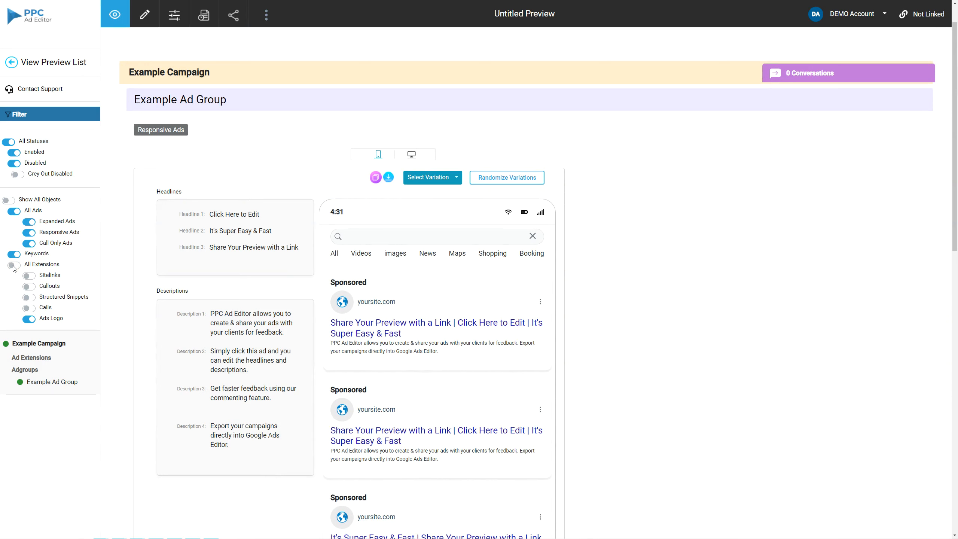
click(27, 265)
- Hide the keywords with the filter, check the end of the preview, and show the keywords again
click(38, 258)
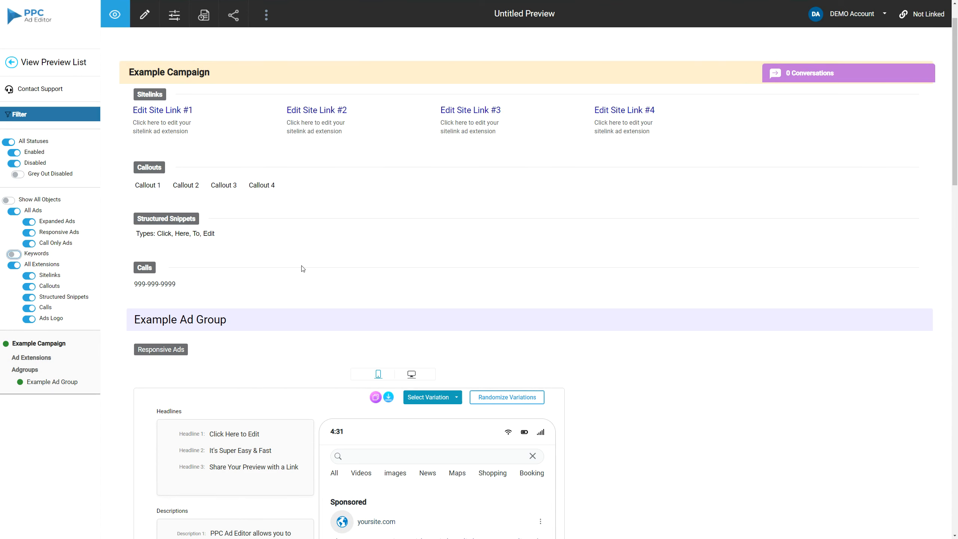
scroll(332, 373, down, 20)
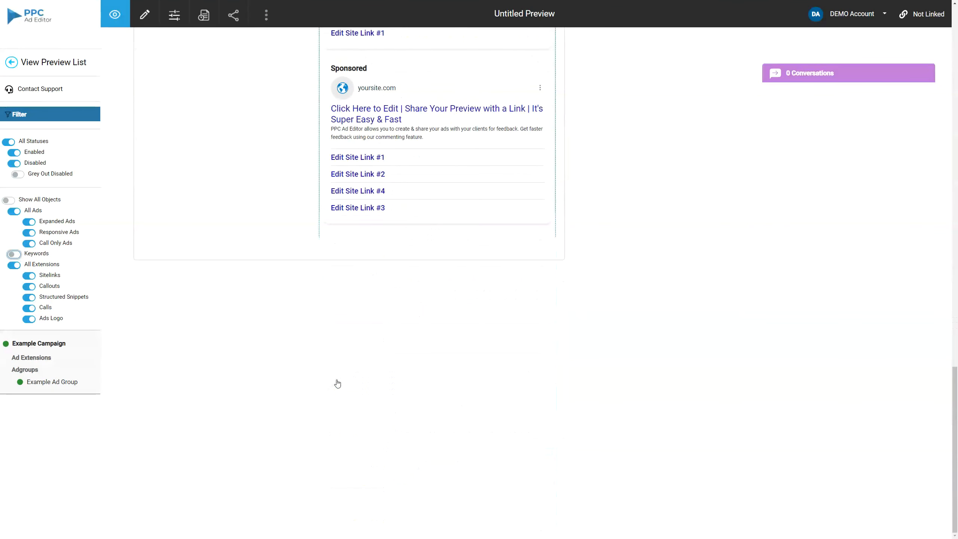
scroll(263, 305, up, 5)
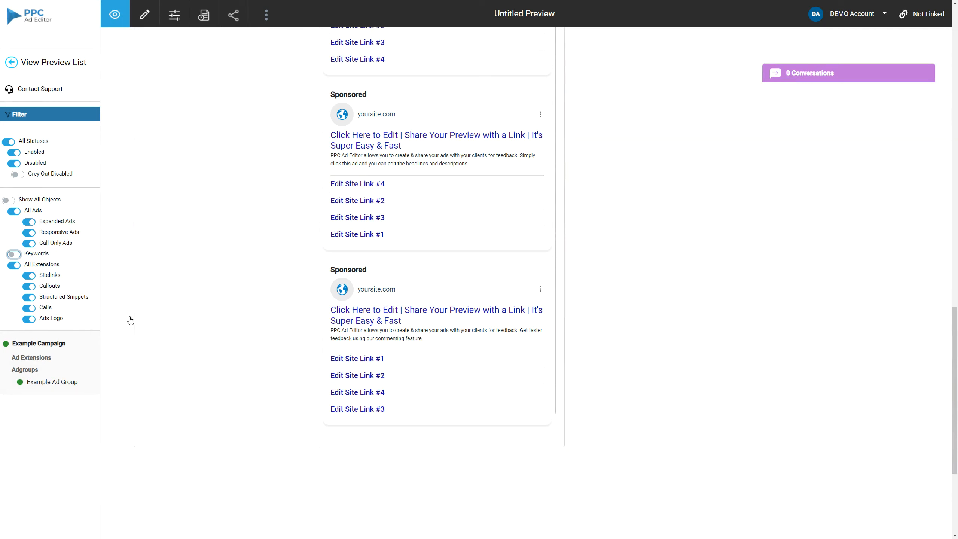
click(36, 253)
- Look through the campaign choices and display options in Preview Settings, and close them without changes
click(175, 16)
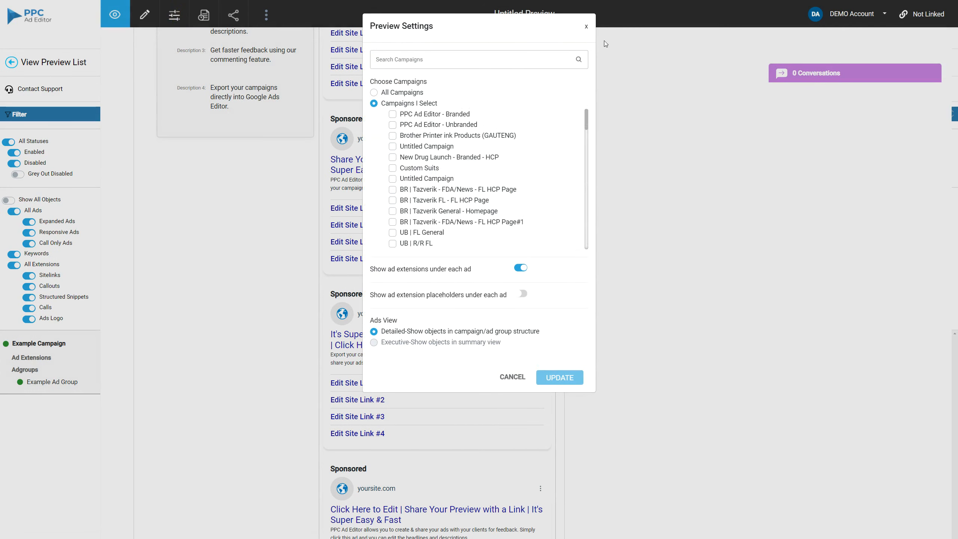
click(587, 28)
scroll(406, 164, down, 10)
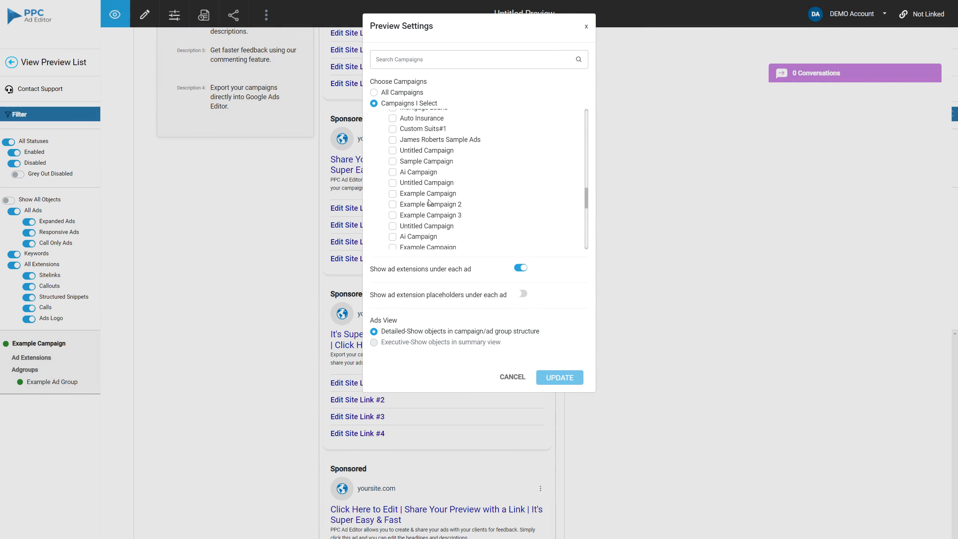
scroll(430, 202, up, 10)
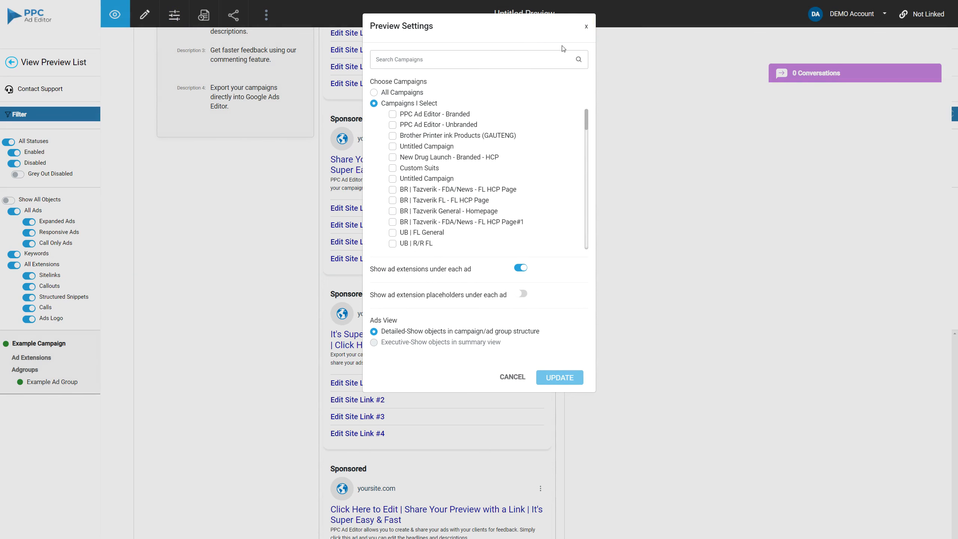
click(587, 29)
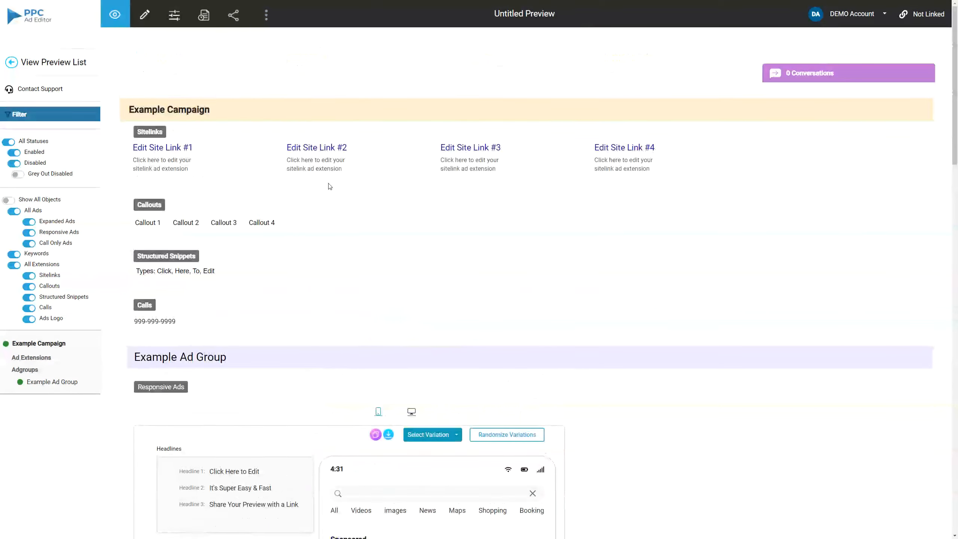
- View the preview's change history and its edit mode, and return to view mode
click(206, 25)
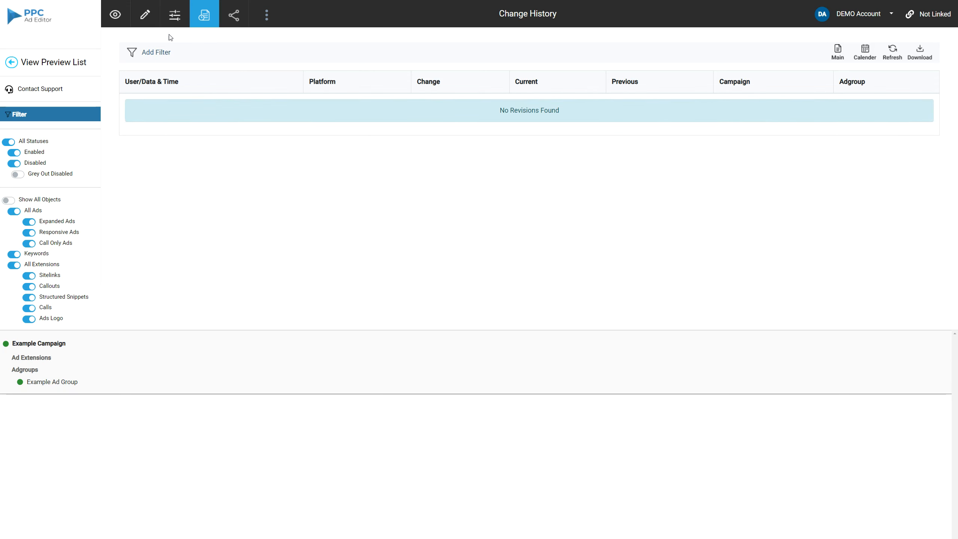
click(144, 17)
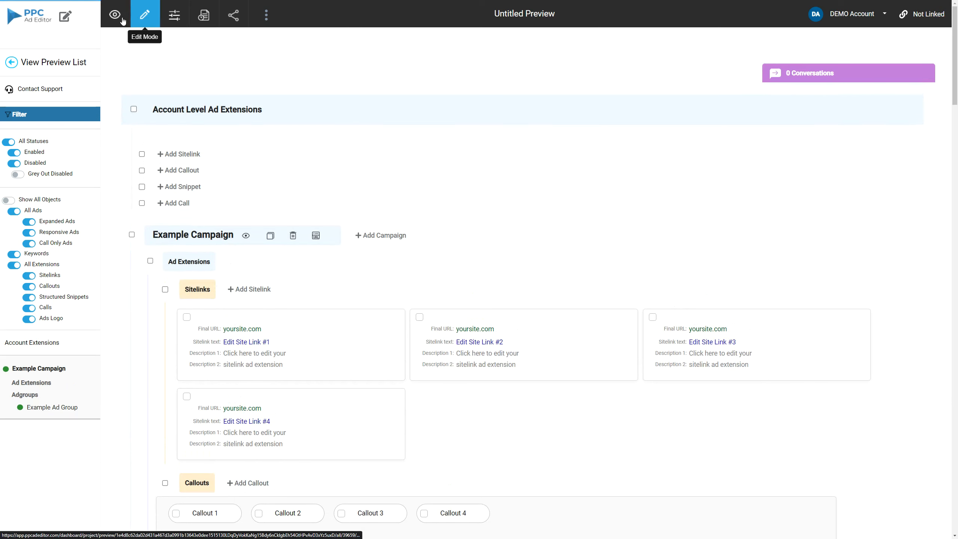
click(115, 15)
- Add a fourth headline reading "Headline 4" to the responsive ad in Example Ad Group and save the update
scroll(291, 272, down, 4)
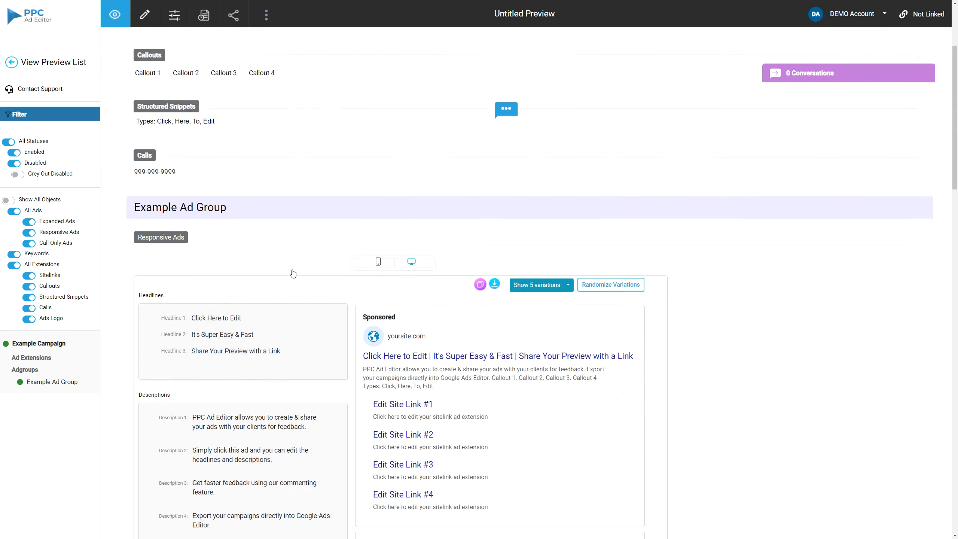
scroll(294, 245, down, 3)
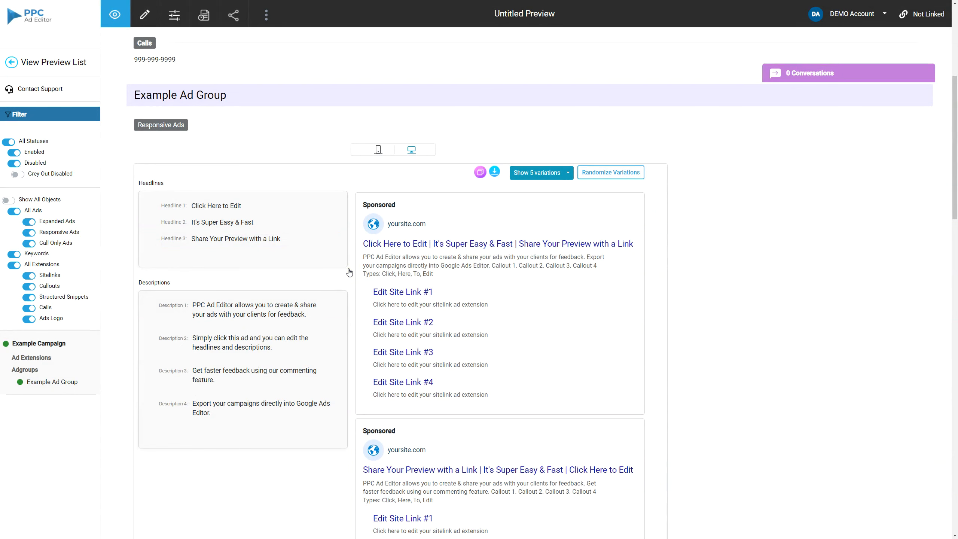
click(349, 272)
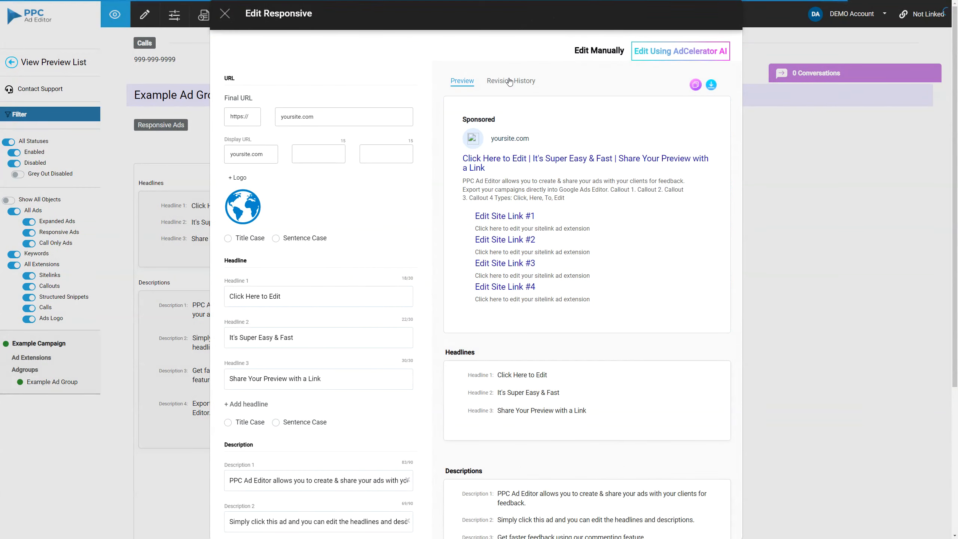
scroll(339, 327, down, 2)
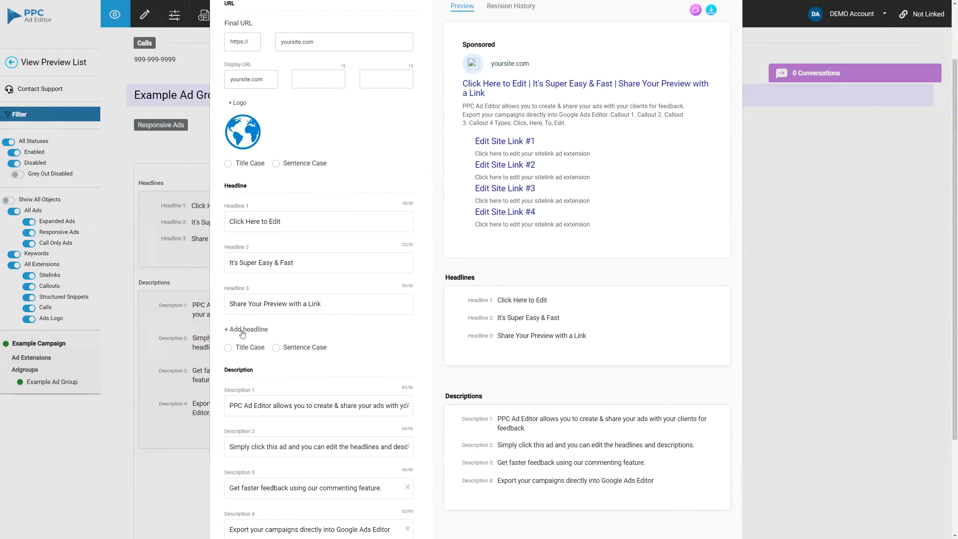
click(243, 329)
click(254, 339)
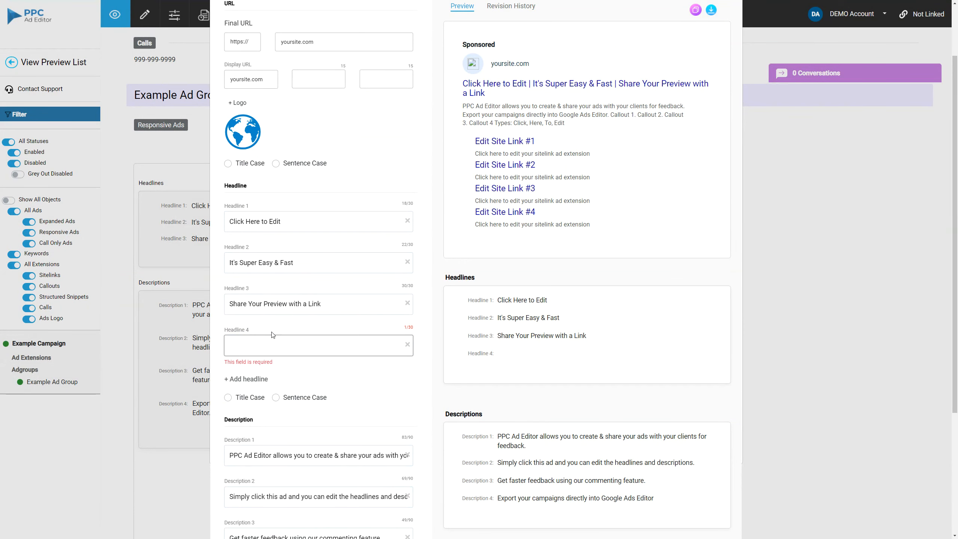
text(Headline 4)
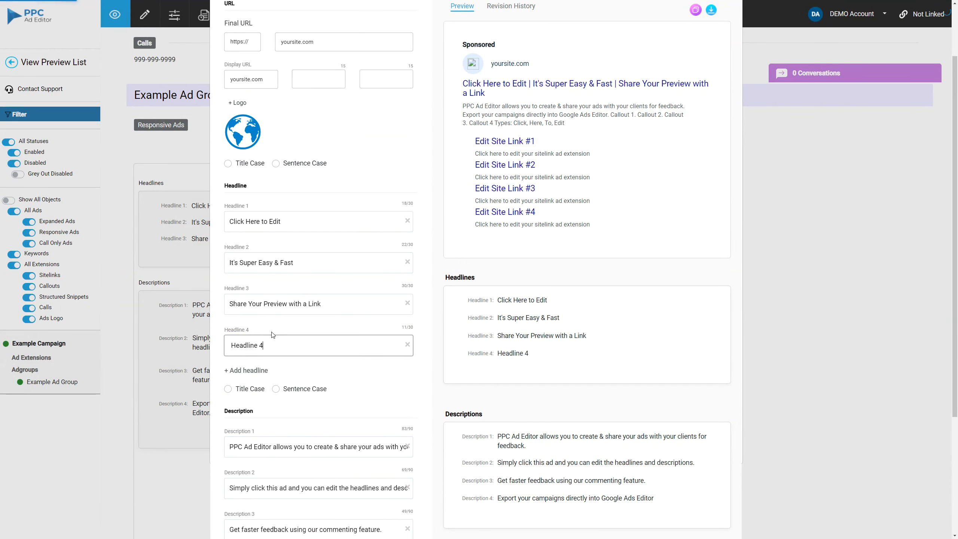
scroll(294, 331, down, 5)
click(299, 520)
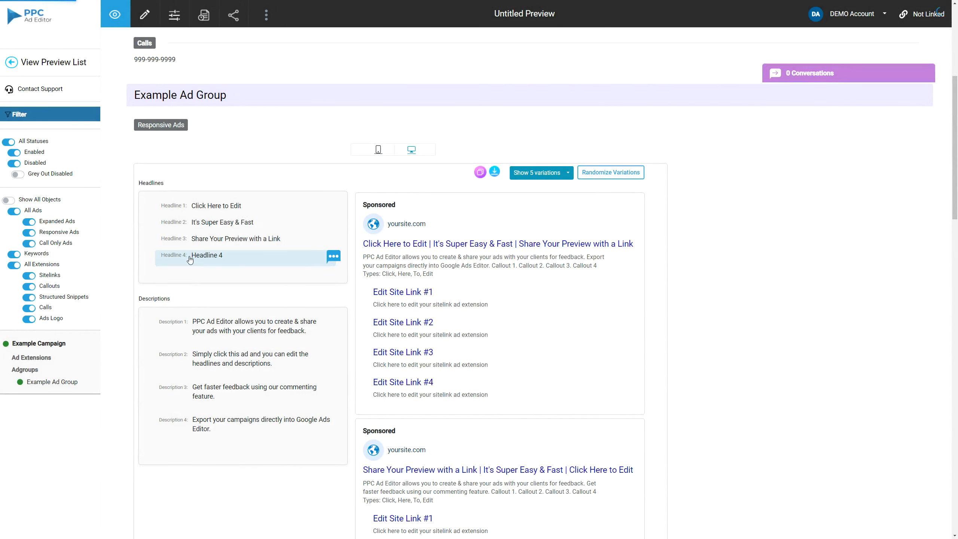
- Reopen the responsive ad and examine its revision history with headlines and descriptions expanded, comparing Headline 4 with the current text
click(321, 214)
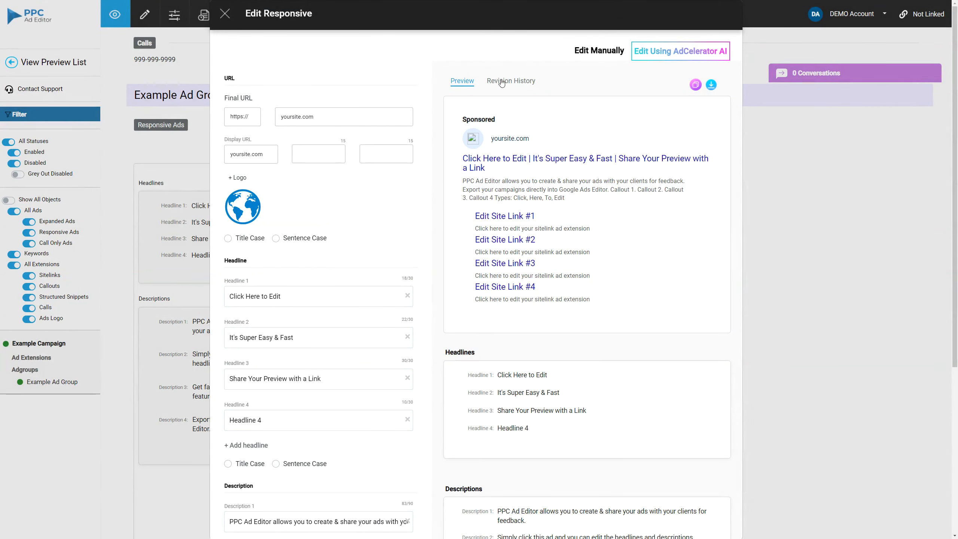
click(503, 82)
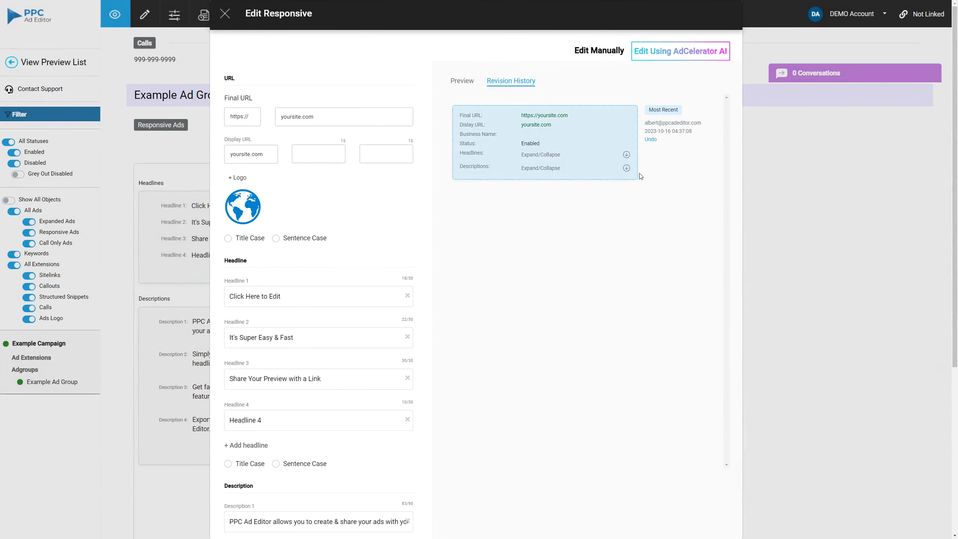
click(626, 168)
click(626, 154)
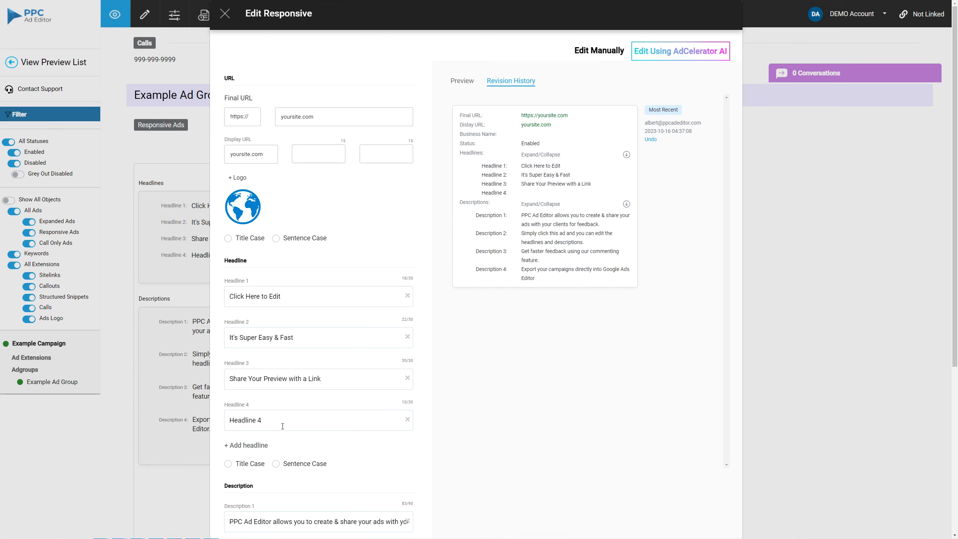
drag(280, 426, 231, 421)
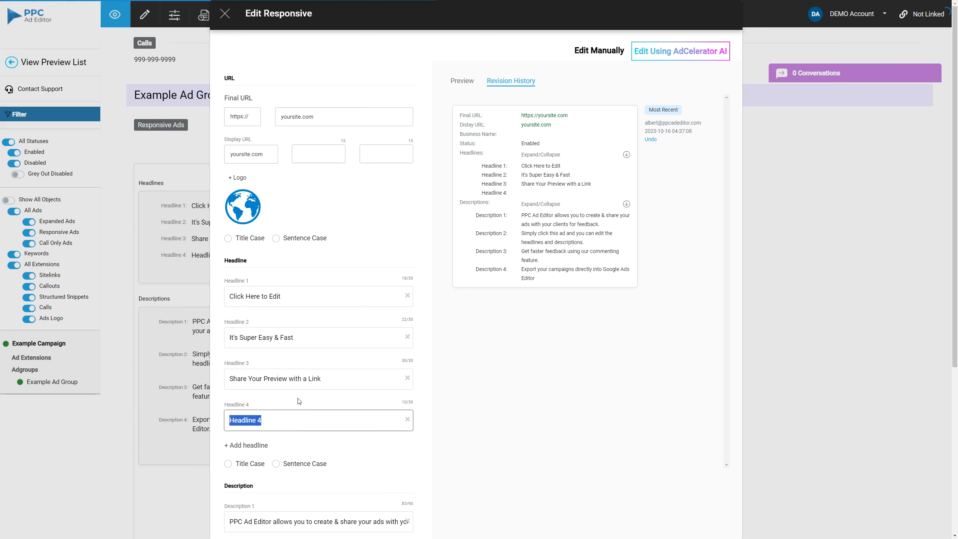
- Change Headline 1 of the responsive ad to "Click Here to Edit Now" and save the update
click(304, 298)
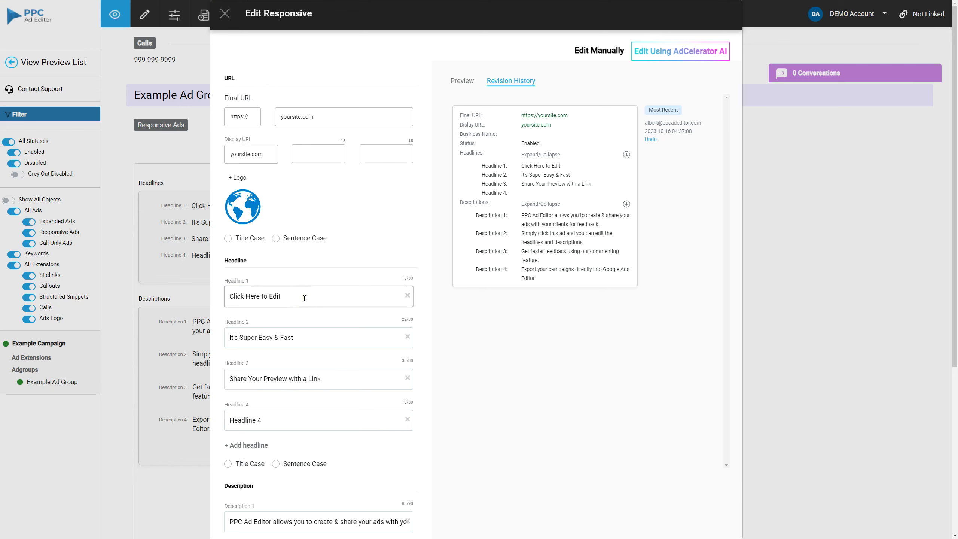
text(Nopw)
key(BackSpace)
key(BackSpace)
text(w)
scroll(347, 410, down, 4)
scroll(347, 410, down, 3)
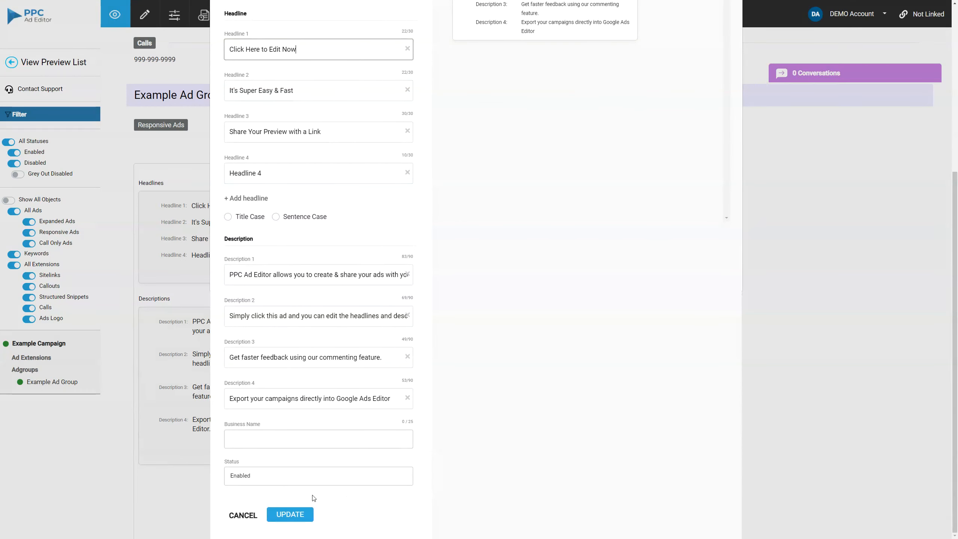
click(299, 516)
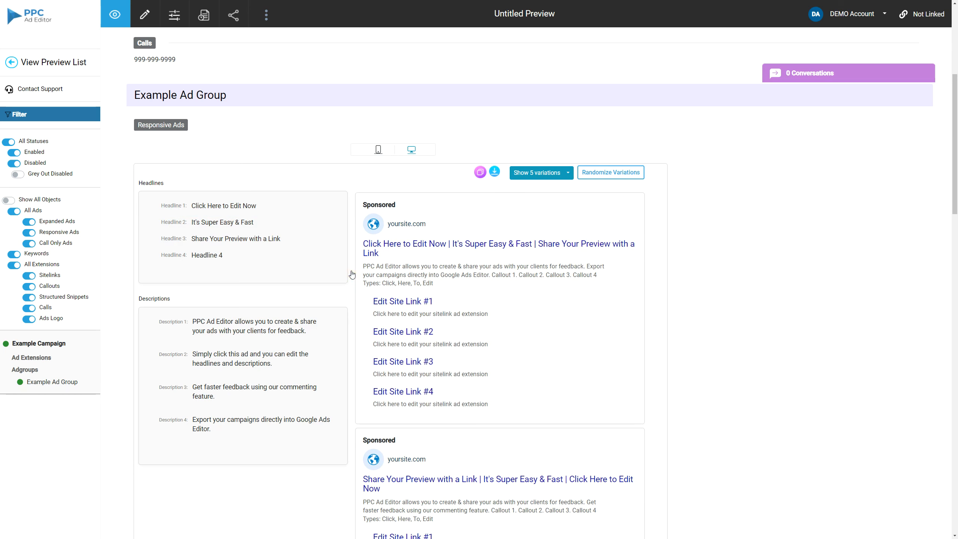
- Reopen the responsive ad, examine the headlines and descriptions of its most recent revision, and close the editor without changes
double_click(336, 271)
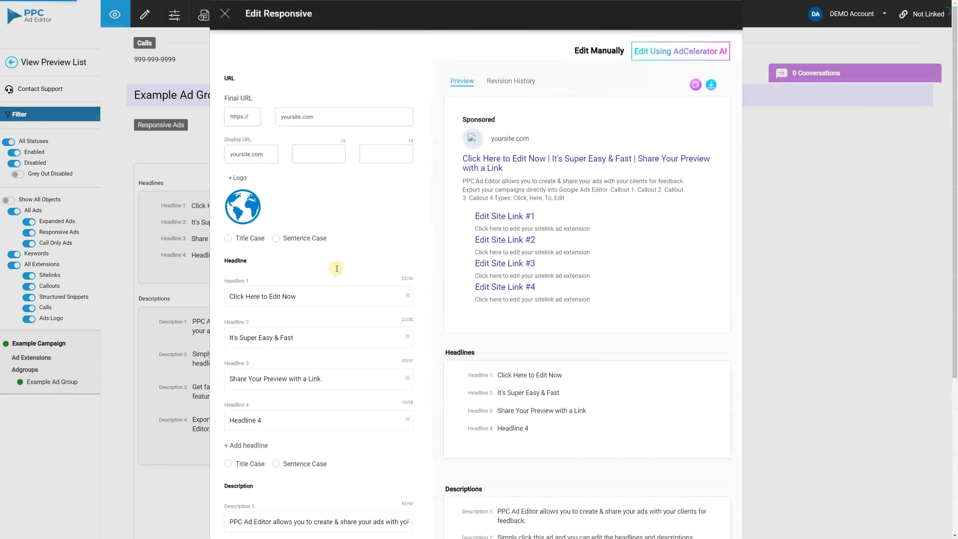
click(511, 80)
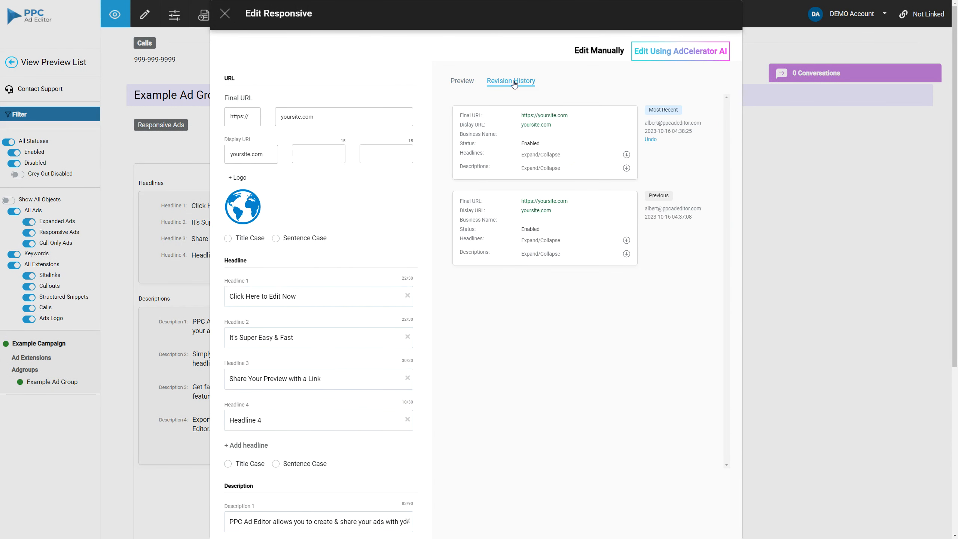
click(626, 155)
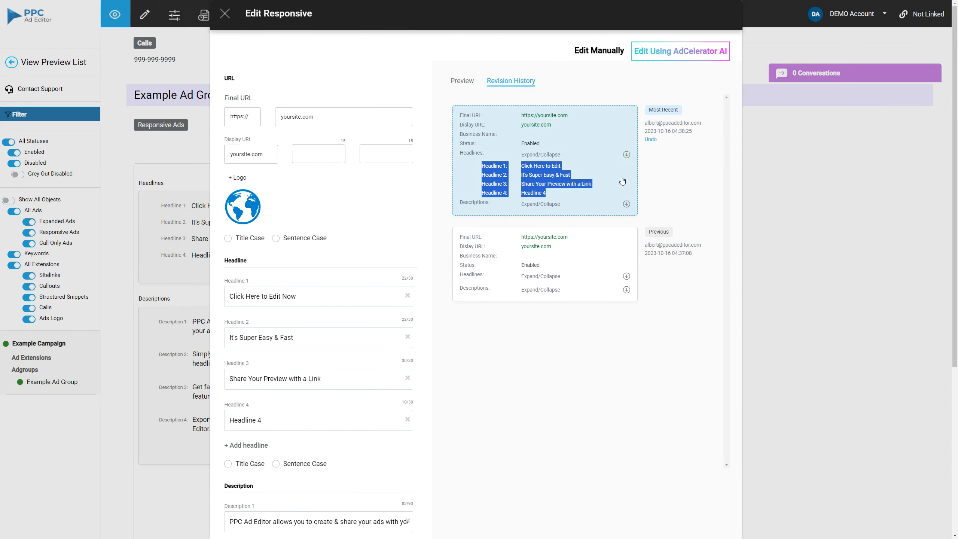
click(627, 204)
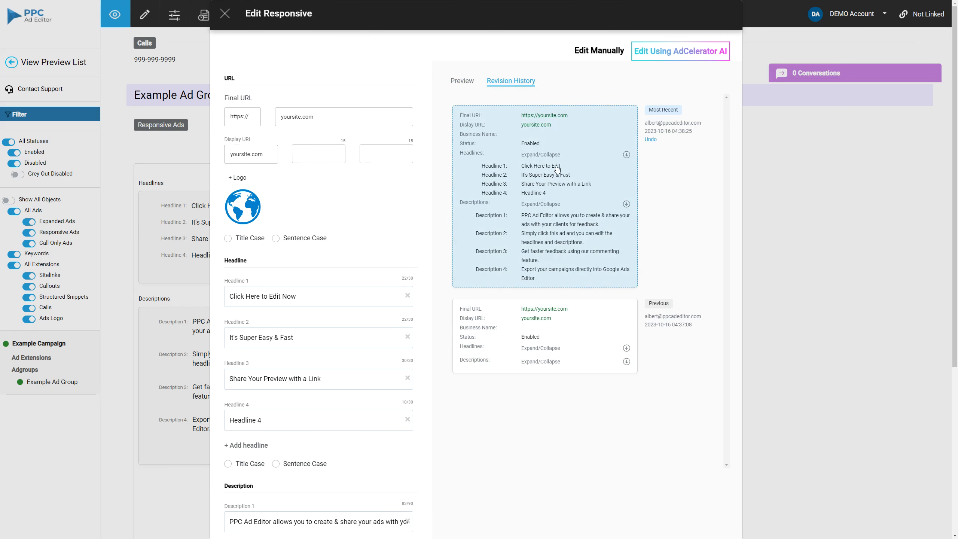
click(311, 298)
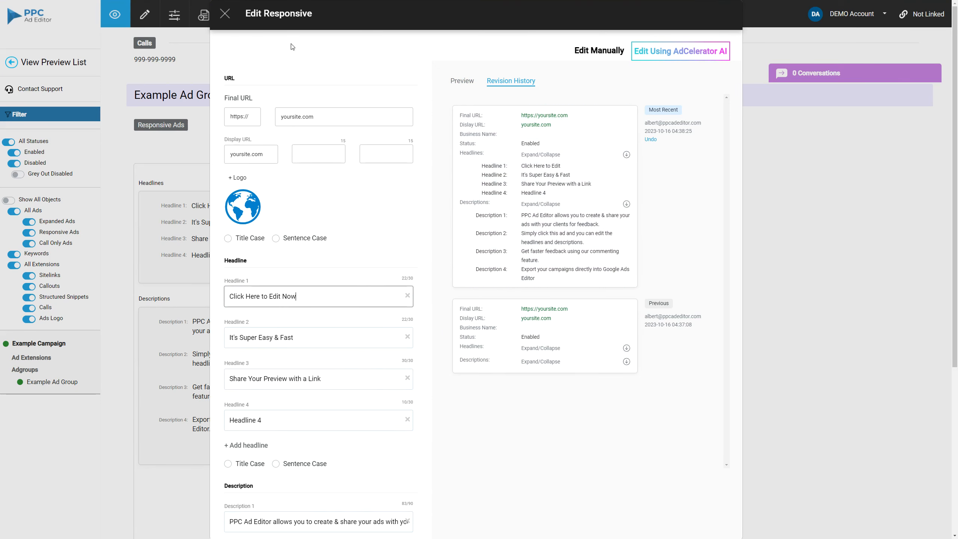
click(226, 13)
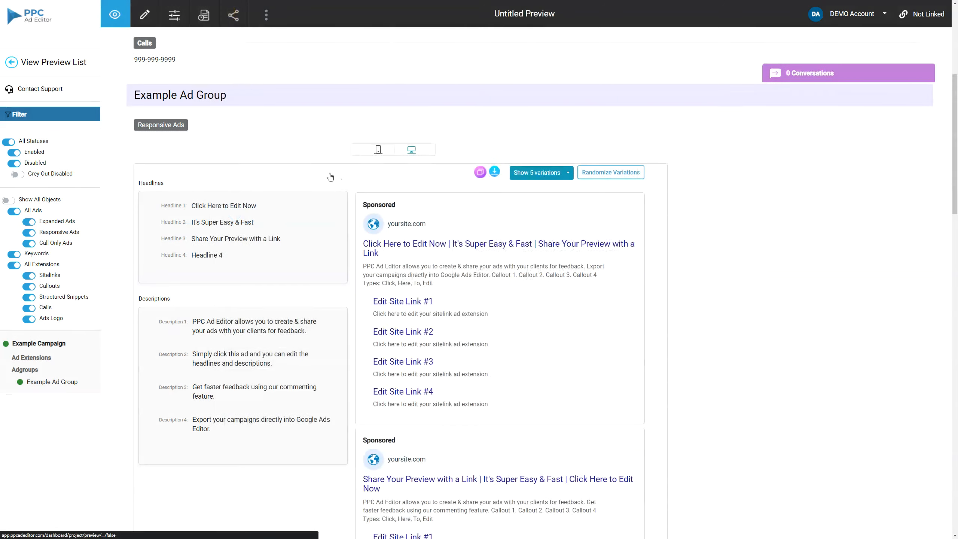
- Open the preview's change history, expand the latest ad change, and compare the current and previous Headline 1
click(207, 17)
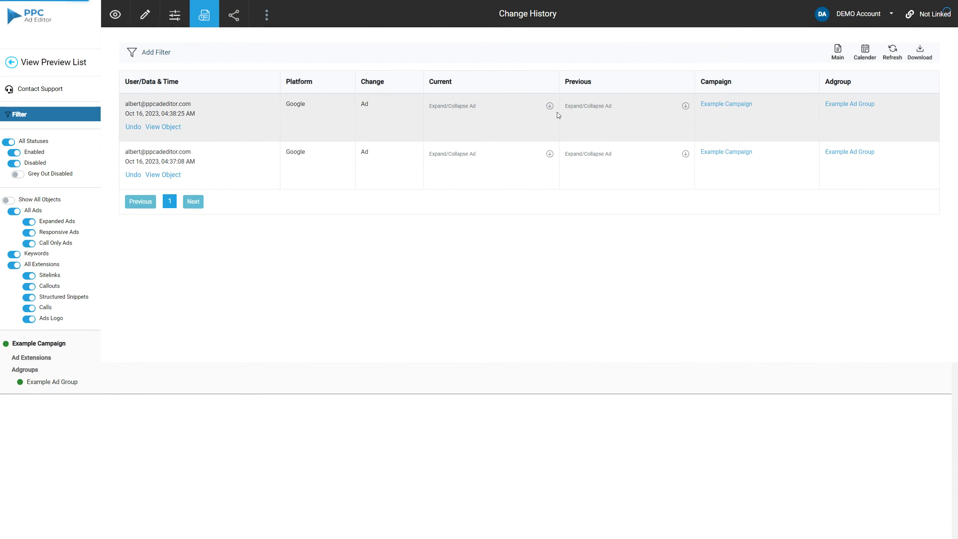
click(549, 106)
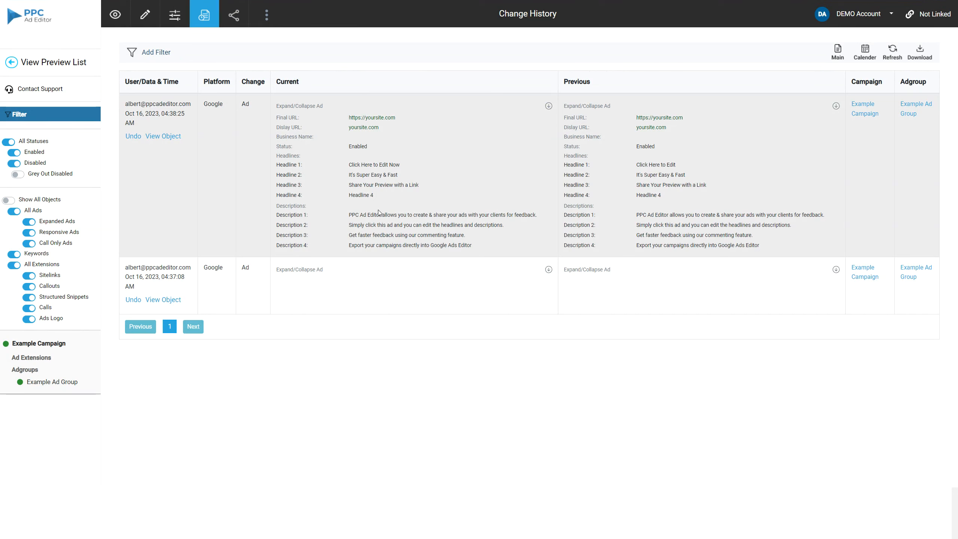
drag(686, 167, 634, 166)
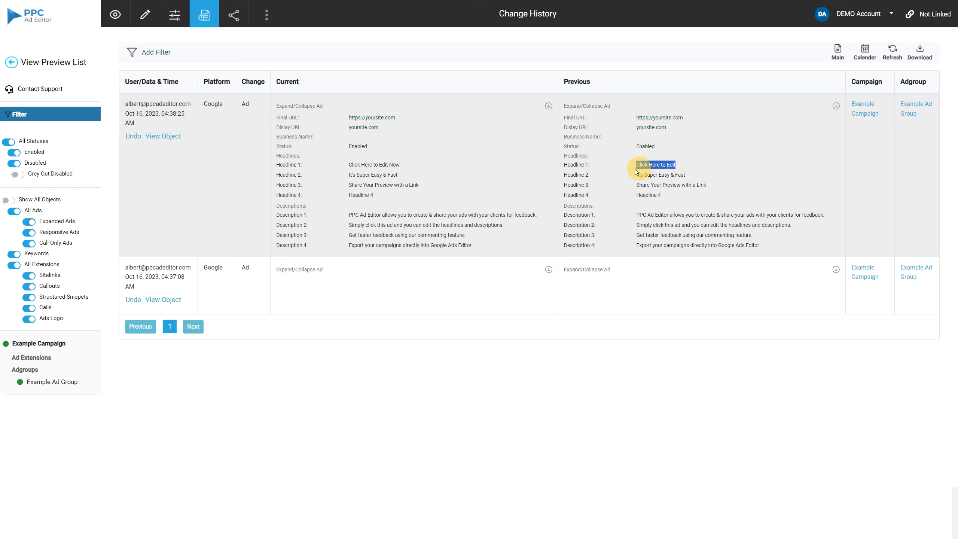
drag(399, 162, 354, 164)
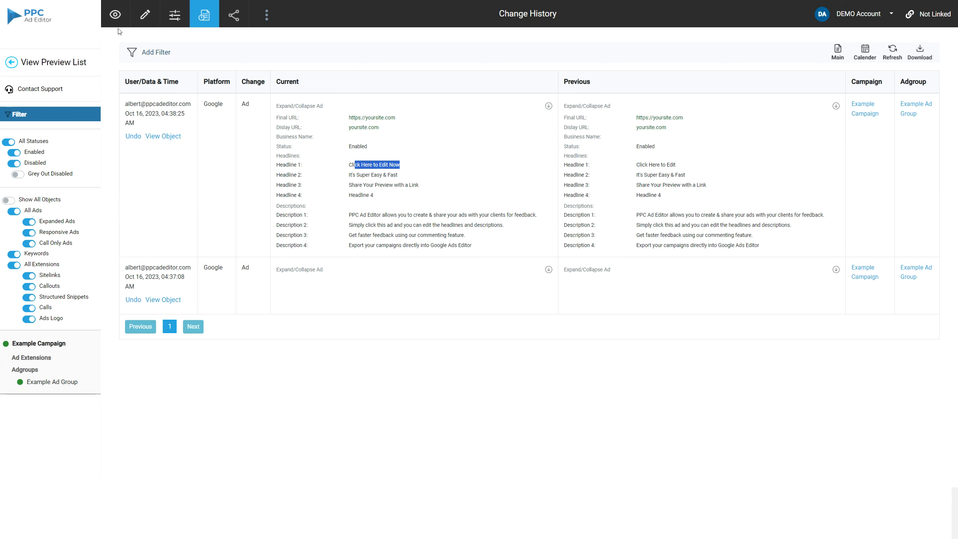
- Return to the preview list and create a Facebook Single Image/Video ad preview using demo data
click(63, 63)
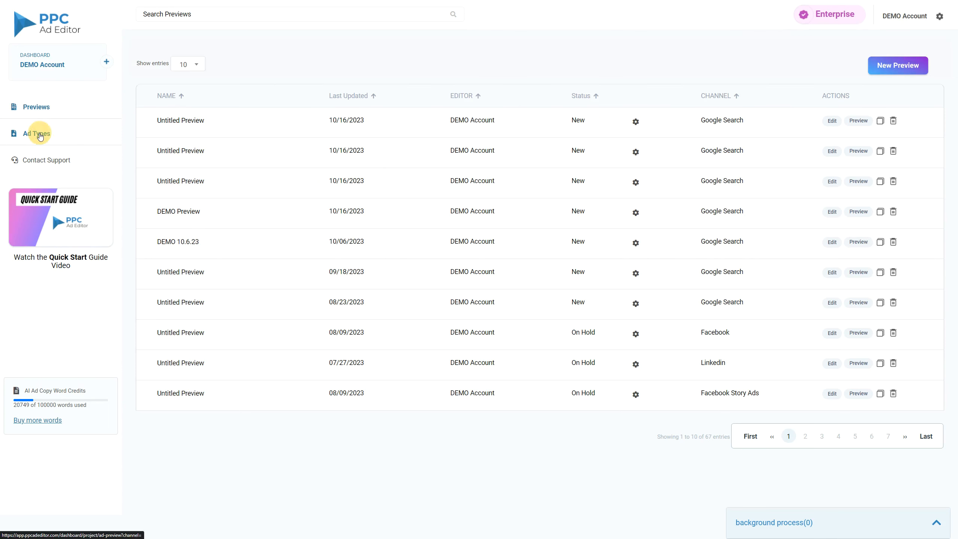
click(39, 135)
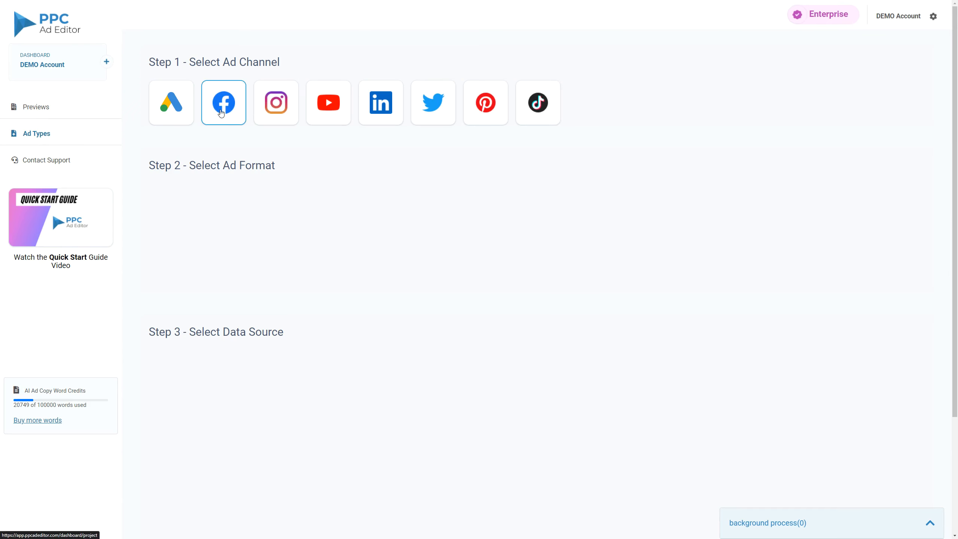
click(224, 102)
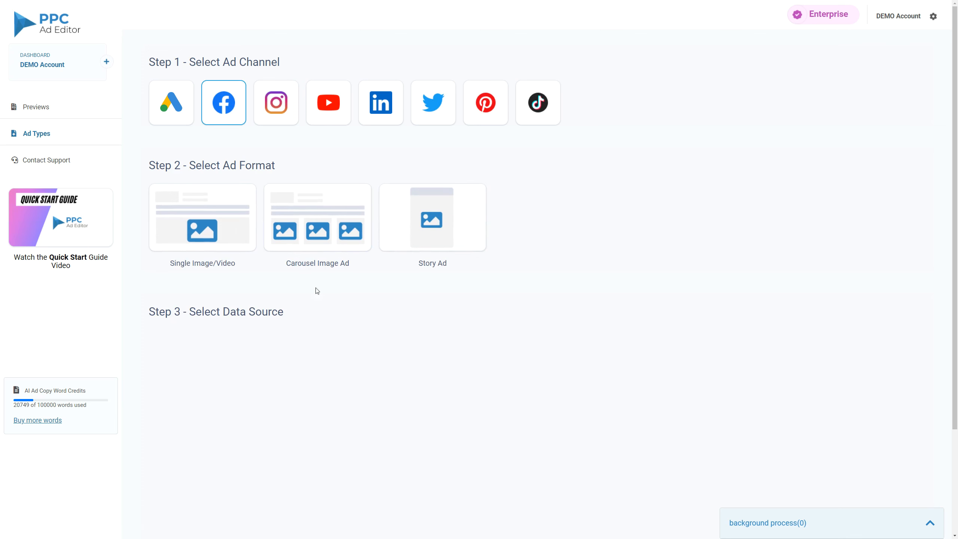
click(207, 230)
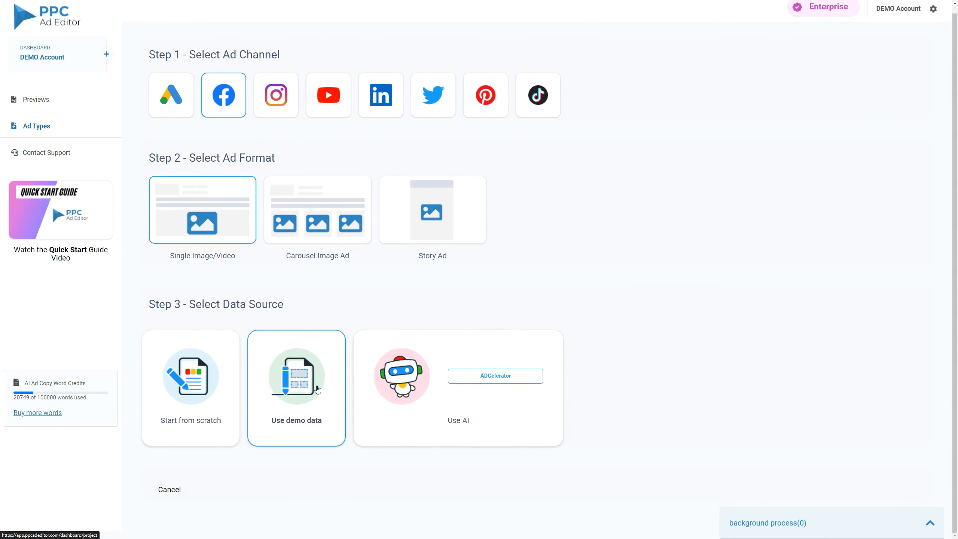
click(287, 385)
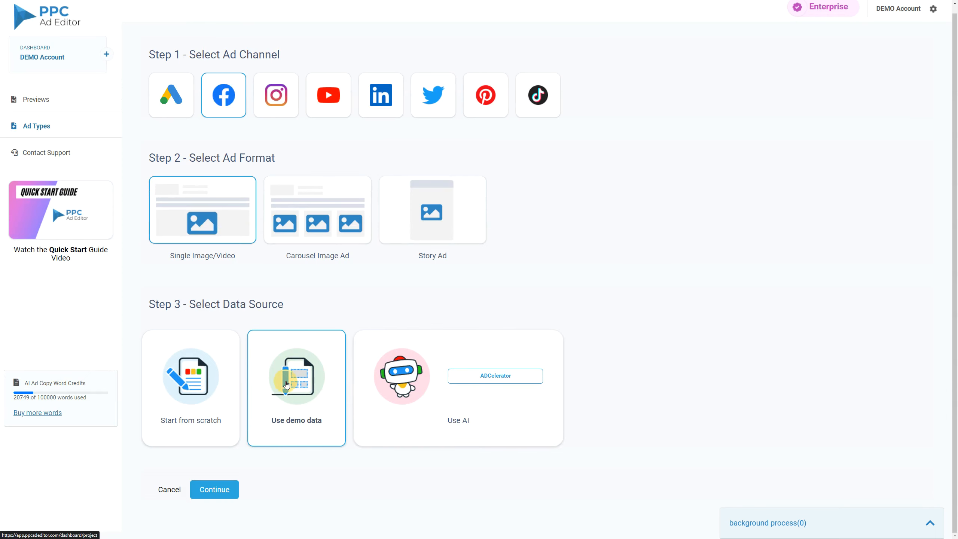
click(214, 489)
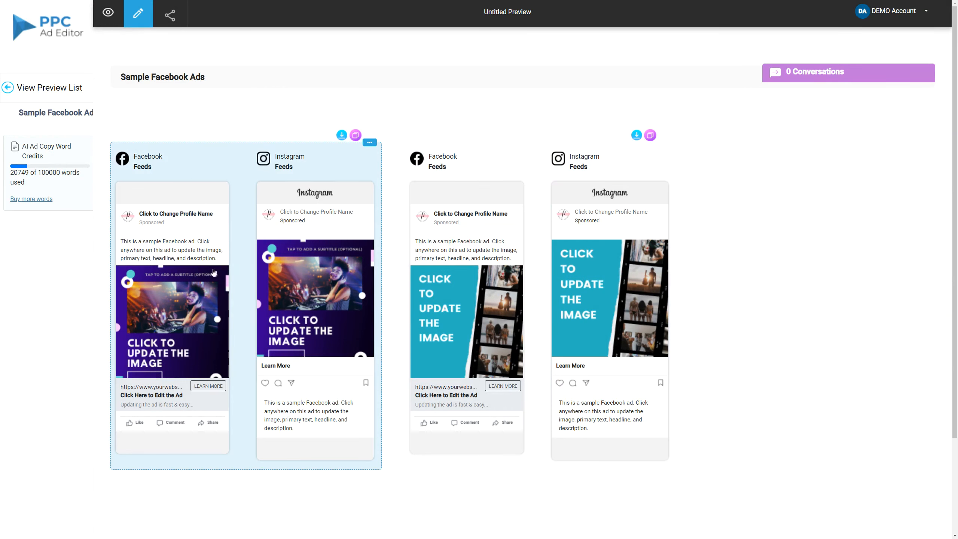
- Open the first sample Facebook ad for editing, view the option to add video by URL, and switch the media back to image
click(240, 283)
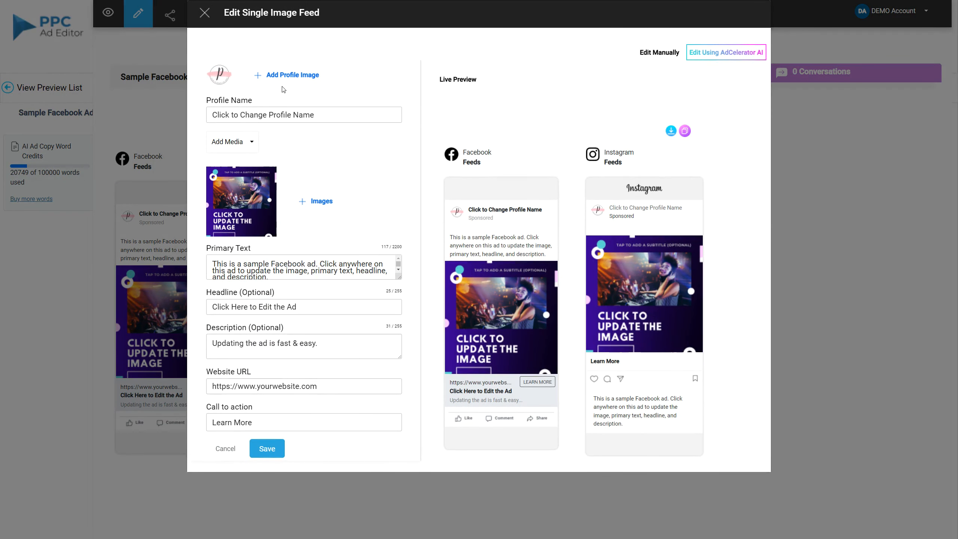
click(251, 140)
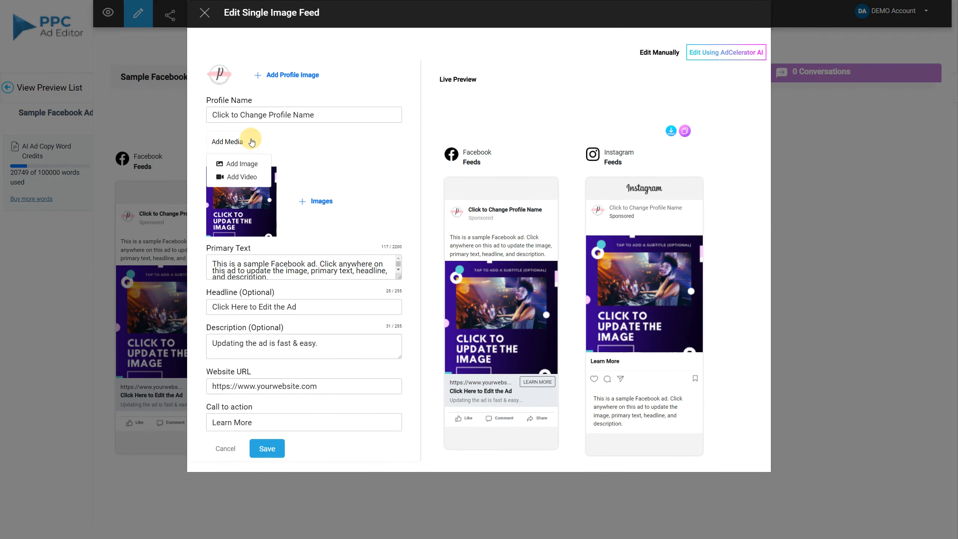
click(260, 183)
click(262, 188)
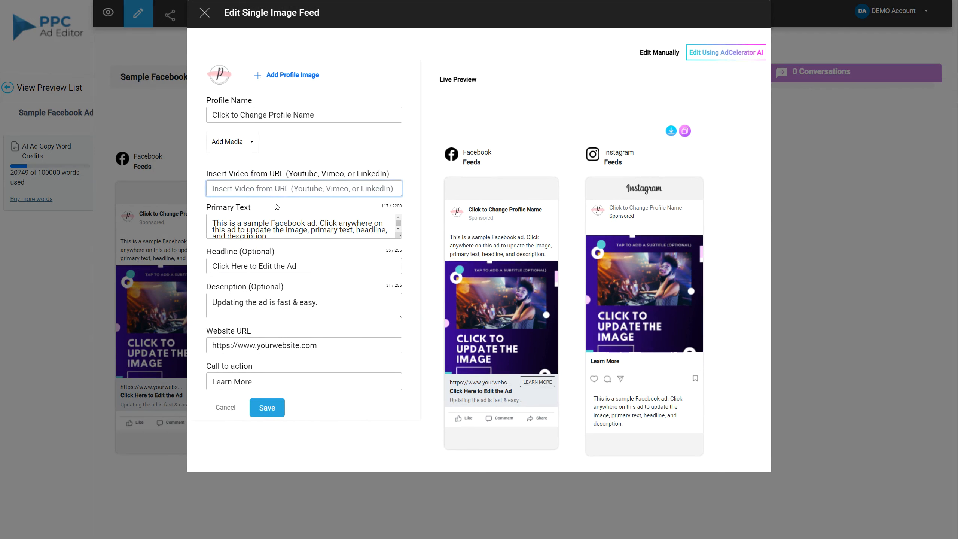
click(243, 148)
click(230, 164)
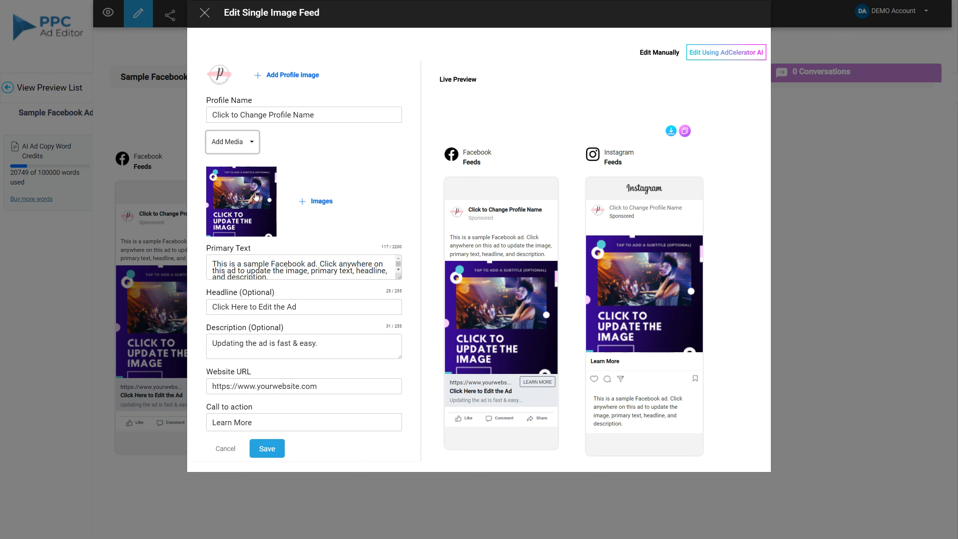
- Examine the ad's primary text, headline, description and website URL fields, and close the editor without saving
click(272, 271)
scroll(272, 269, down, 1)
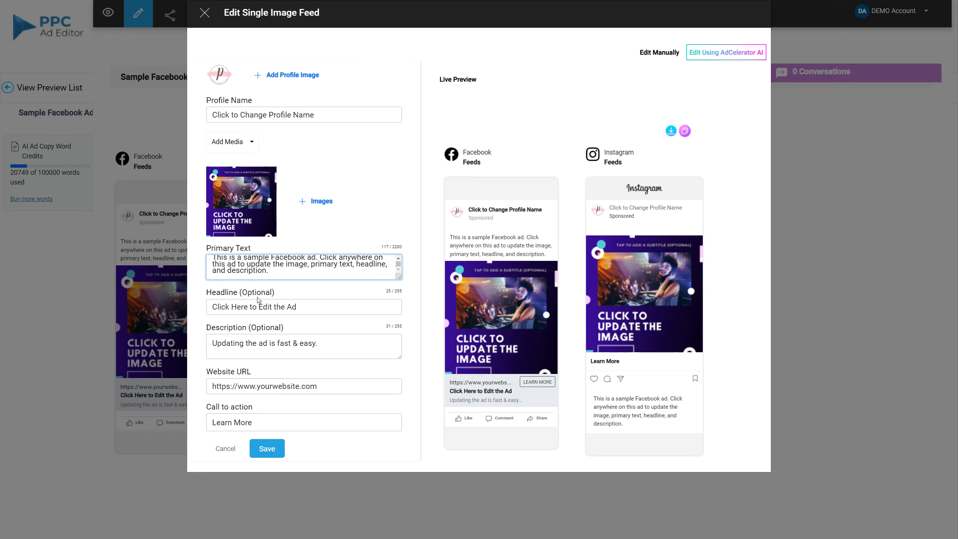
click(257, 305)
click(284, 348)
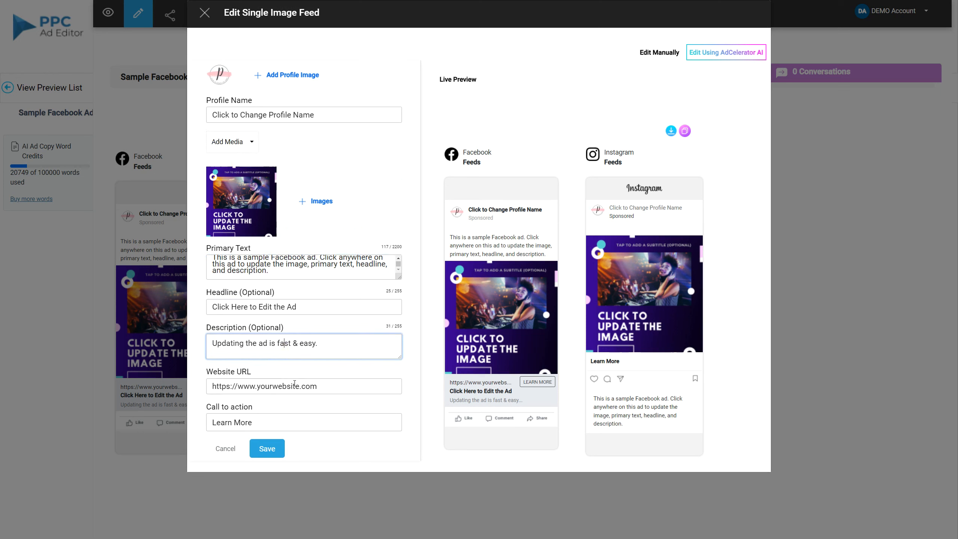
click(293, 386)
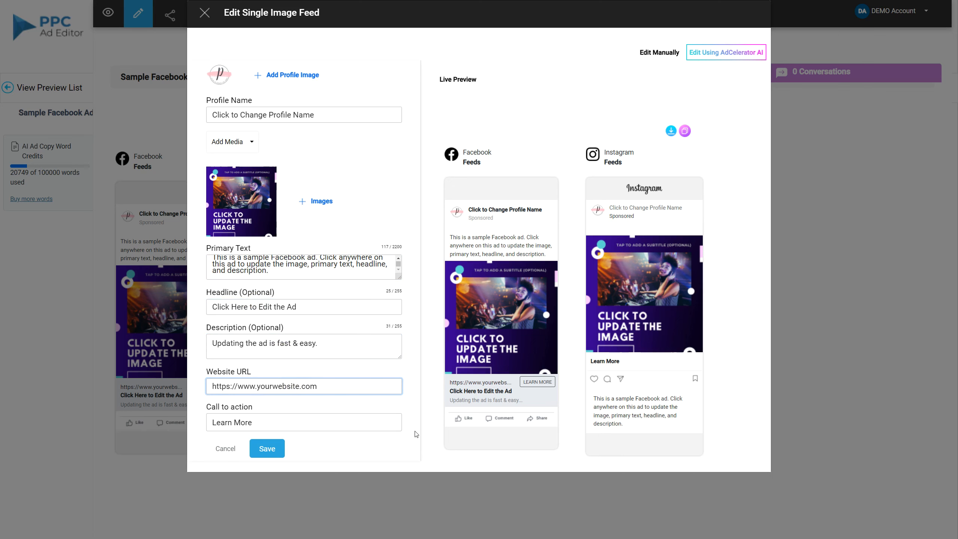
click(225, 448)
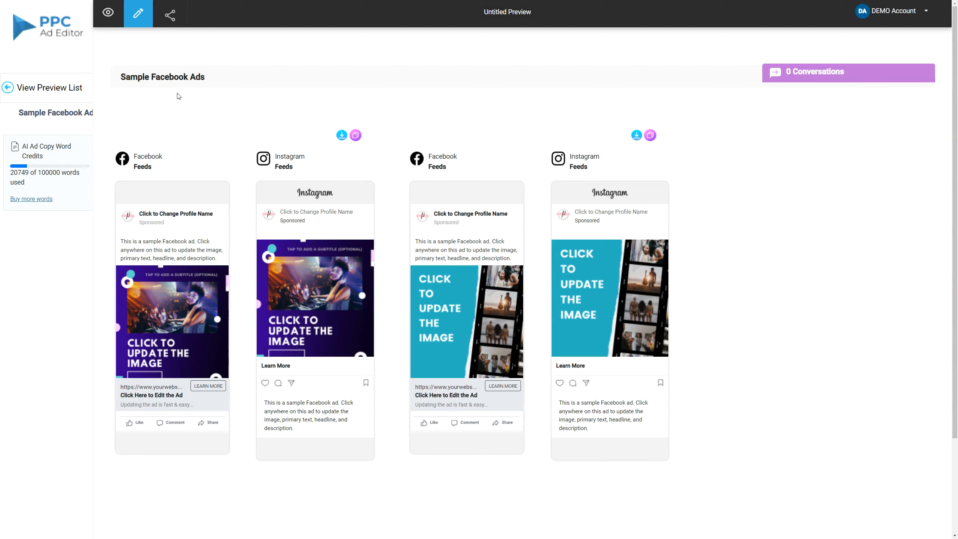
- Return to the preview list, open the support contact form, review its fields down to the attachments, and close it without sending
click(51, 89)
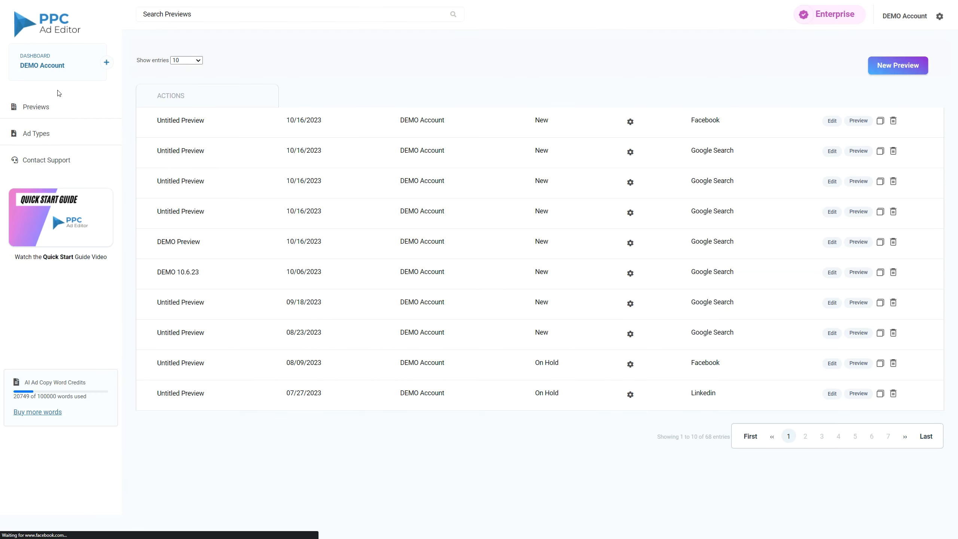
click(53, 161)
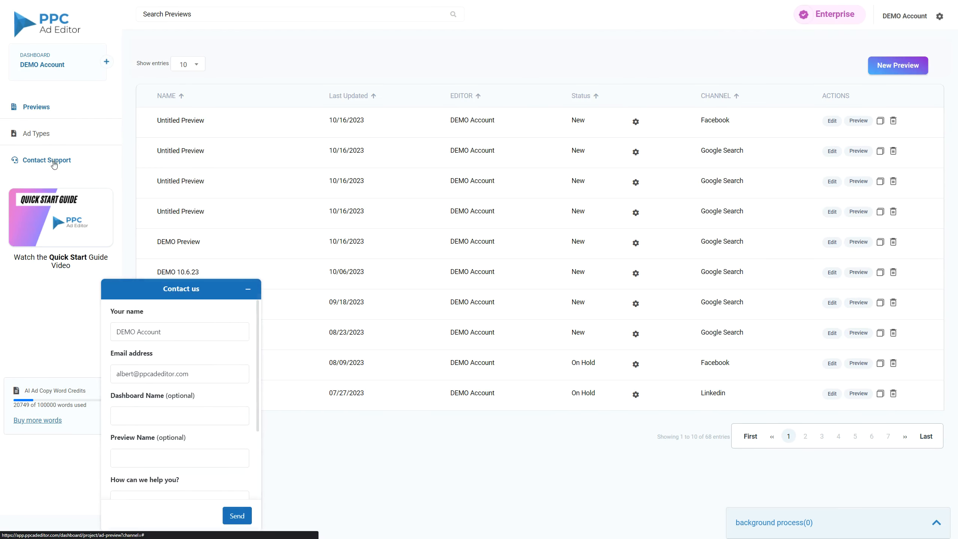
click(206, 460)
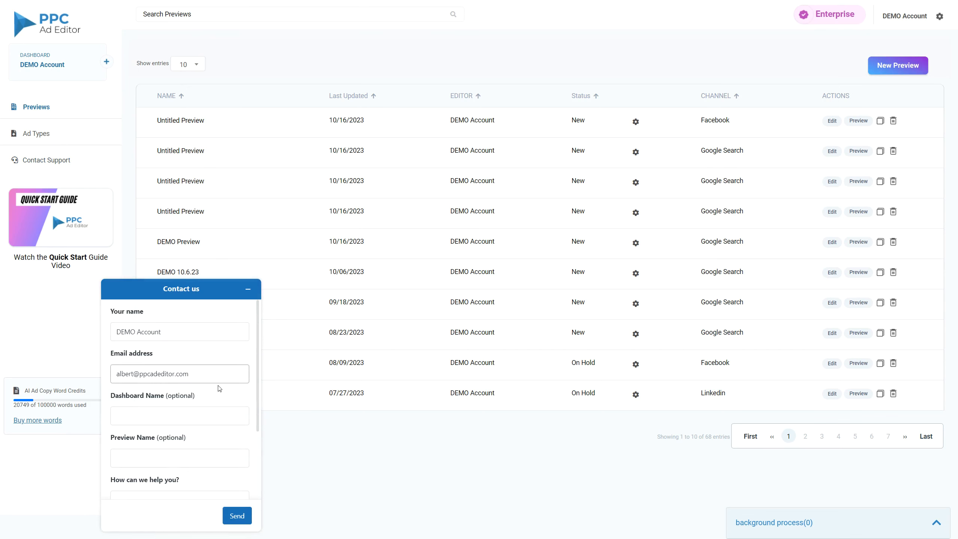
scroll(206, 449, down, 3)
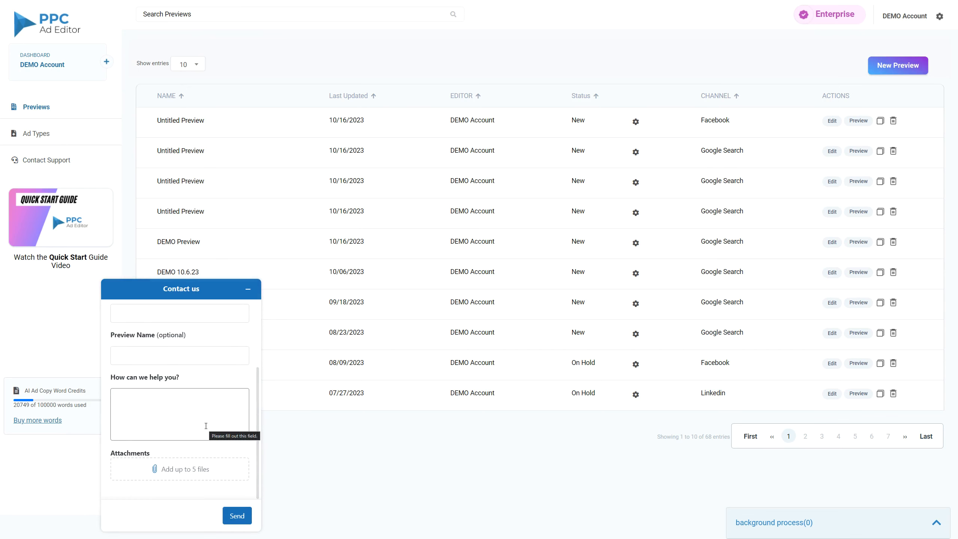
click(247, 288)
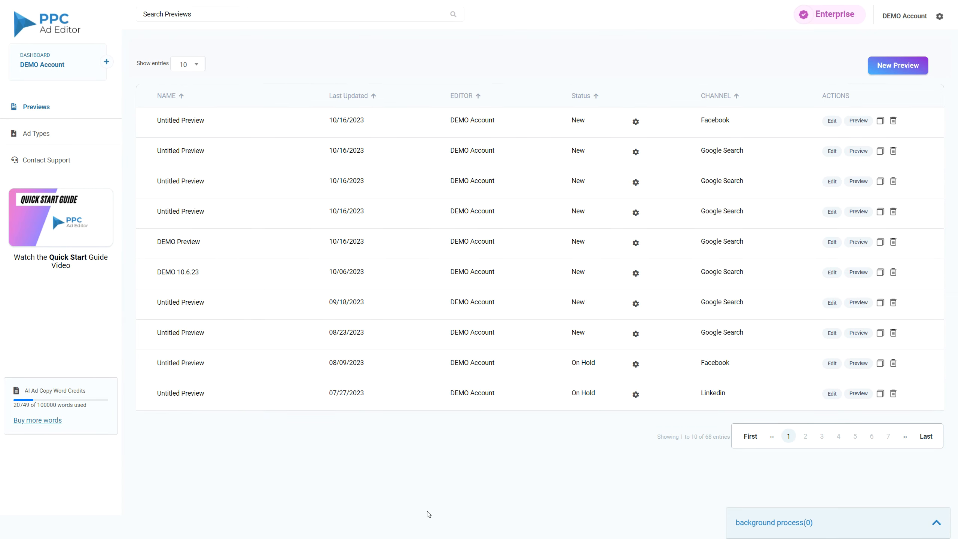